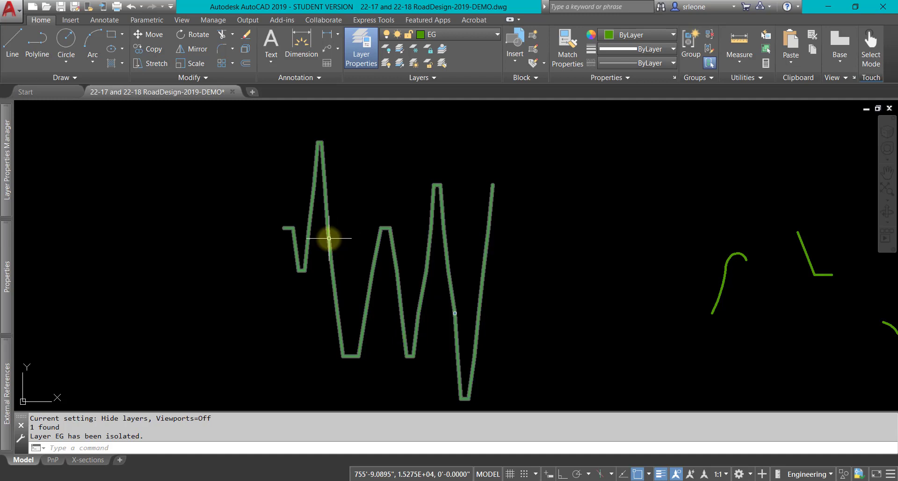
# Offset the existing ground profile line on the EG layer 25' to its lower side
pyautogui.click(332, 240)
pyautogui.press('Return')
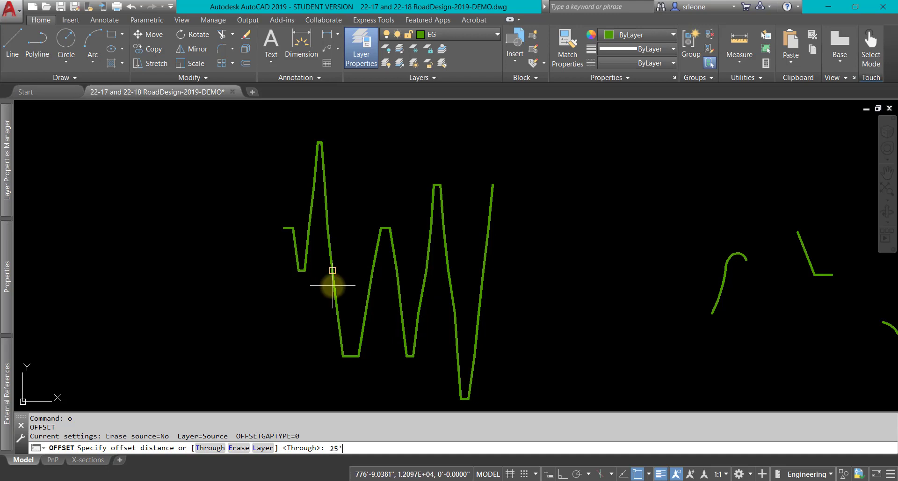
pyautogui.write("25'")
pyautogui.press('Return')
pyautogui.click(332, 271)
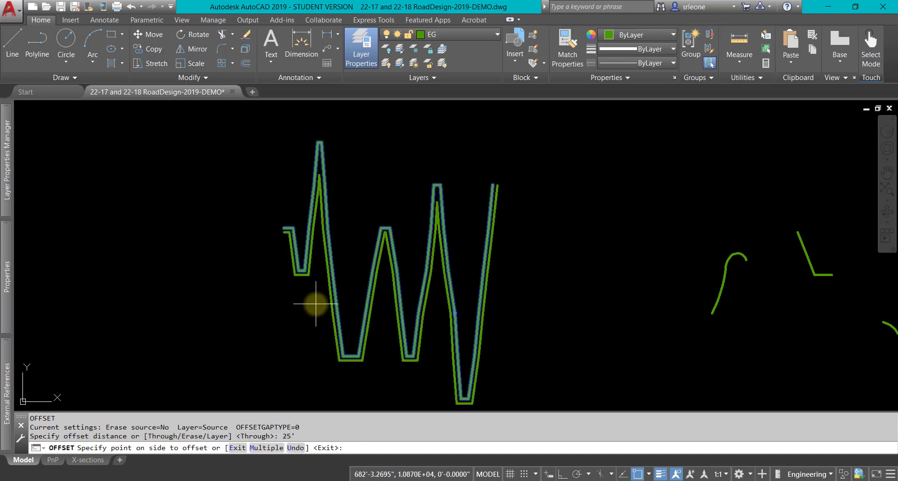
pyautogui.click(316, 304)
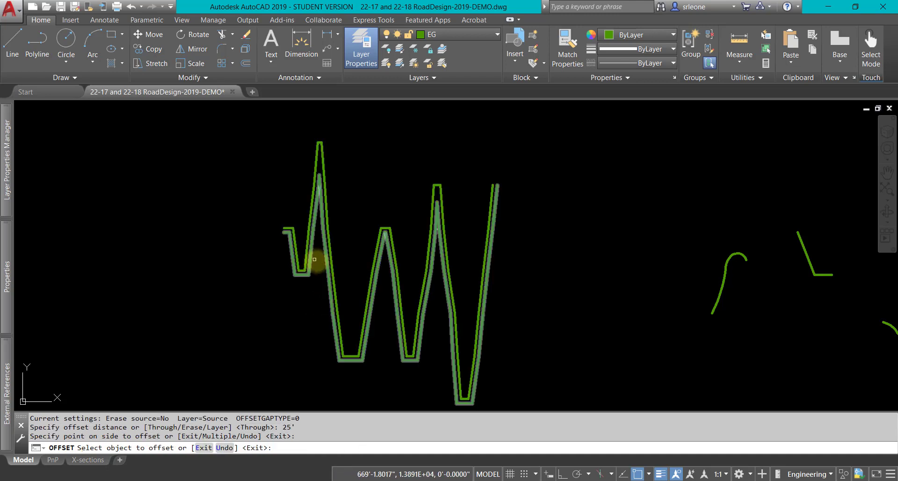
pyautogui.click(309, 274)
pyautogui.press('Escape')
# Set the lineweight of the offset profile line to 0.00 mm
pyautogui.click(310, 275)
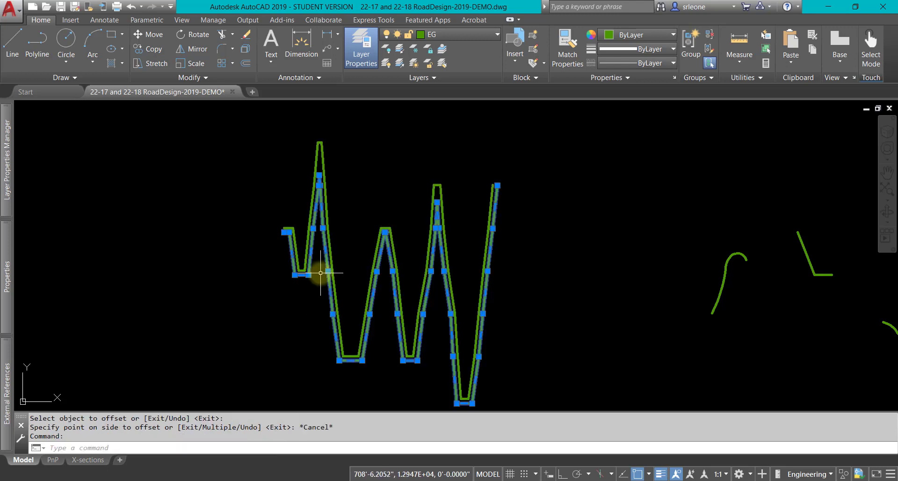
pyautogui.click(641, 46)
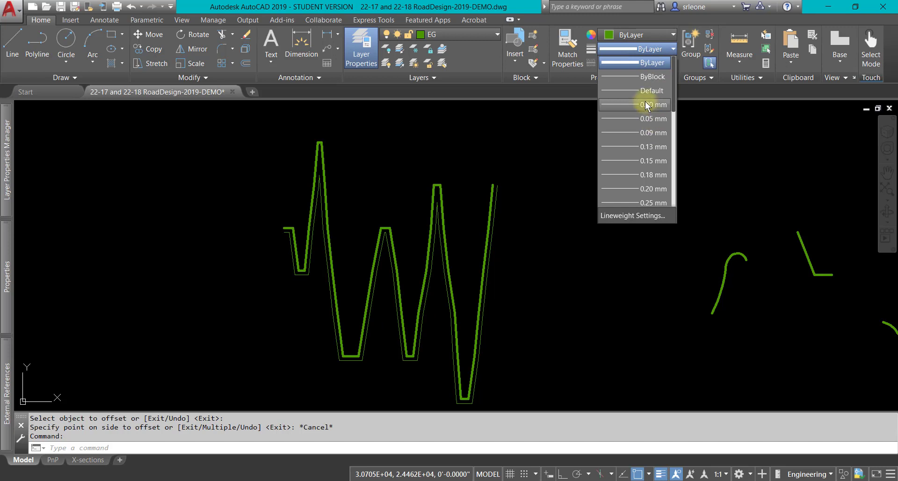
pyautogui.click(645, 103)
pyautogui.press('Escape')
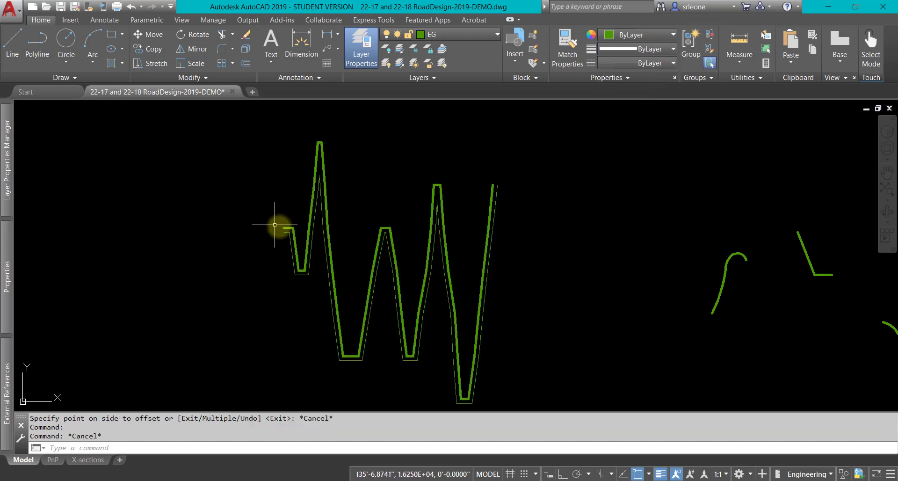
# Draw a line joining the left endpoints of the offset line and the ground profile line
pyautogui.scroll(7, 274, 224)
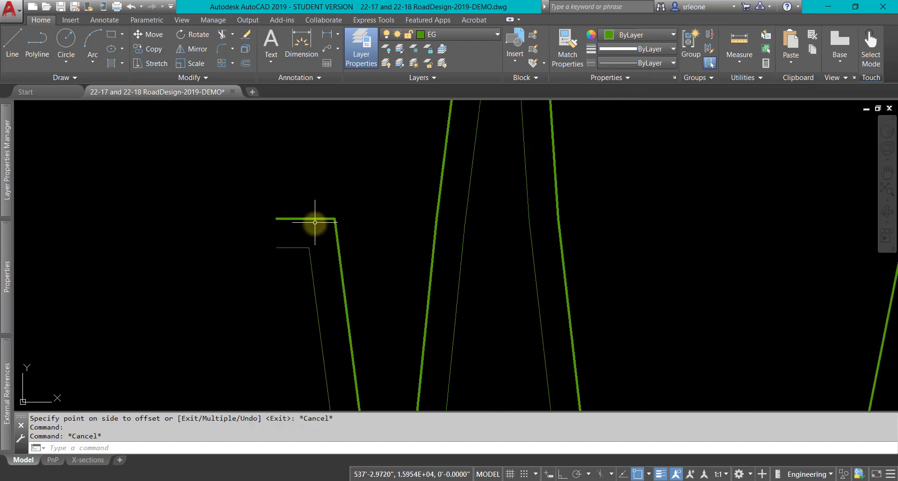
pyautogui.write('l')
pyautogui.press('Return')
pyautogui.click(276, 247)
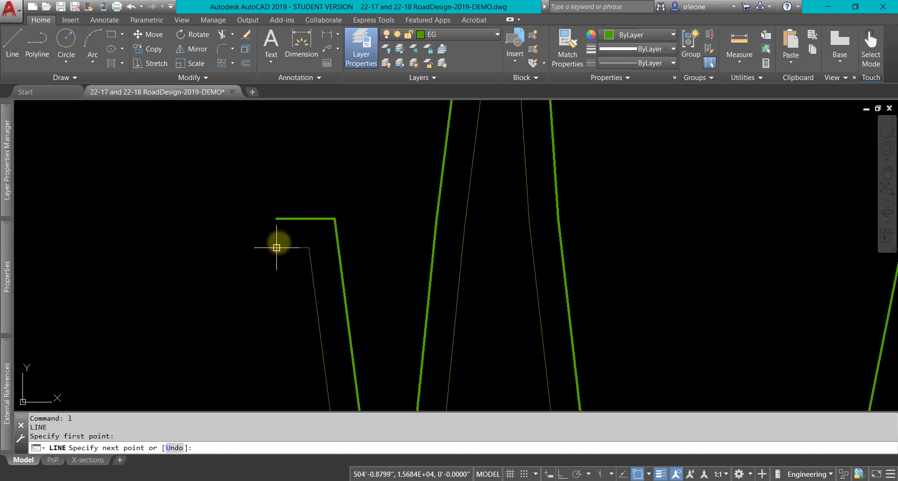
pyautogui.press('Return')
pyautogui.scroll(-5, 276, 243)
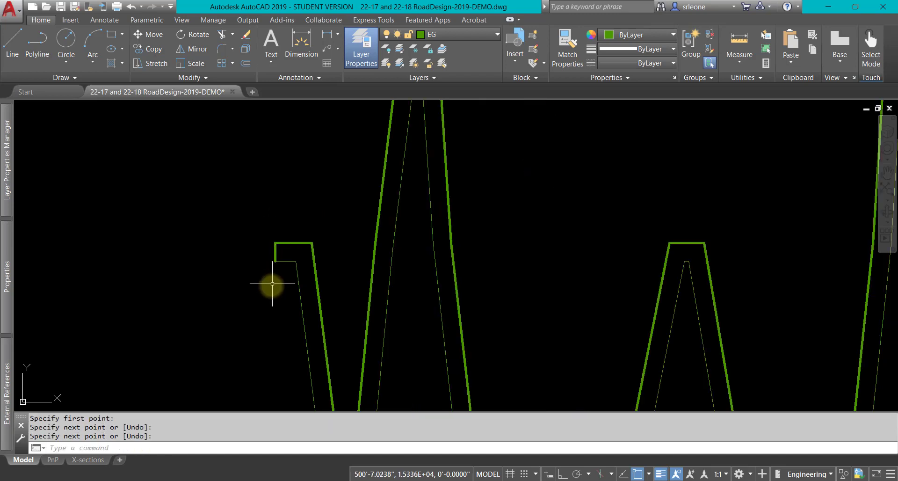
# Close the right end of the strip with a line between the offset and ground profile endpoints
pyautogui.scroll(6, 496, 248)
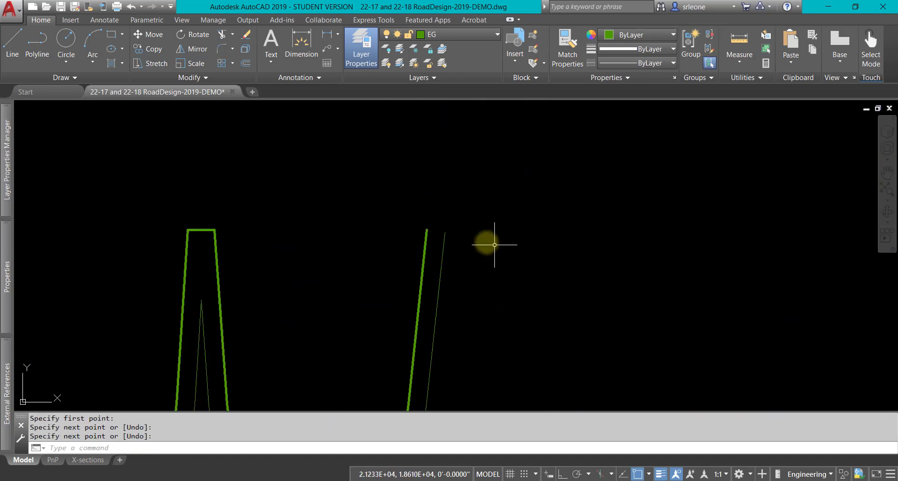
pyautogui.press('Return')
pyautogui.click(445, 231)
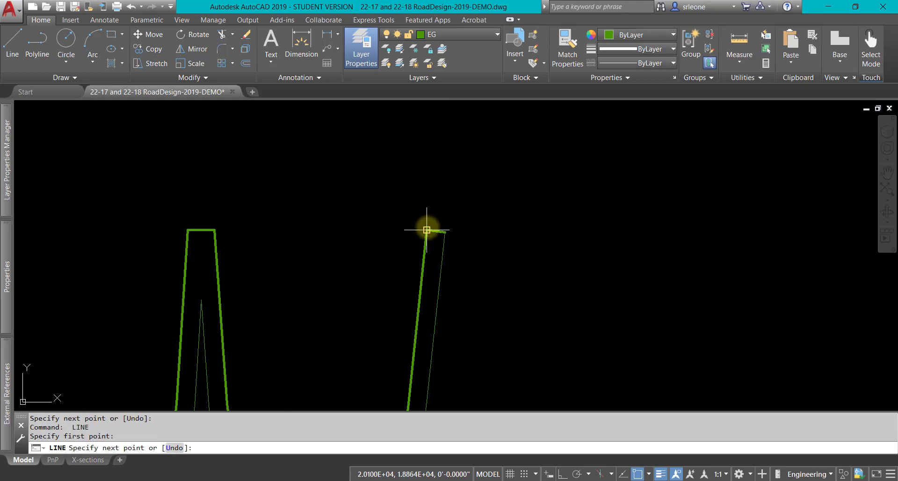
pyautogui.click(427, 229)
pyautogui.press('Return')
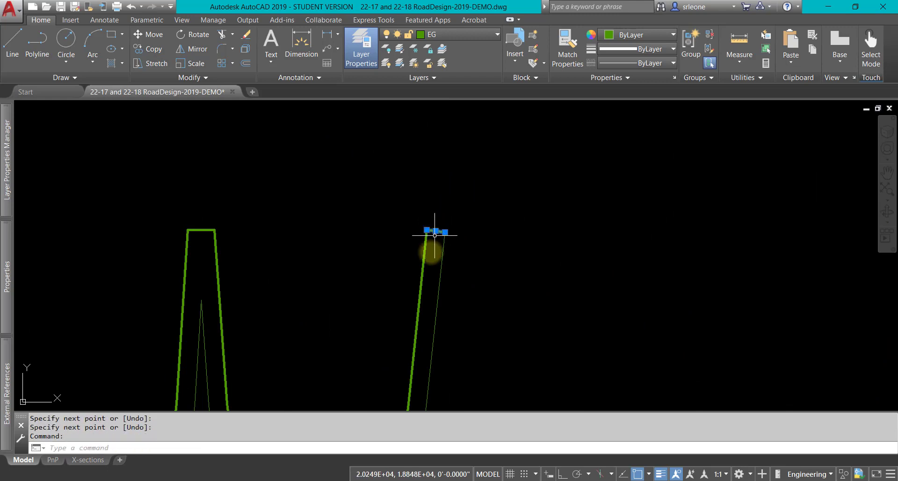
# Set the lineweight of both short end lines to 0.00 mm
pyautogui.scroll(-3, 391, 290)
pyautogui.moveTo(306, 278); pyautogui.dragTo(525, 250, button='middle')
pyautogui.scroll(2, 421, 295)
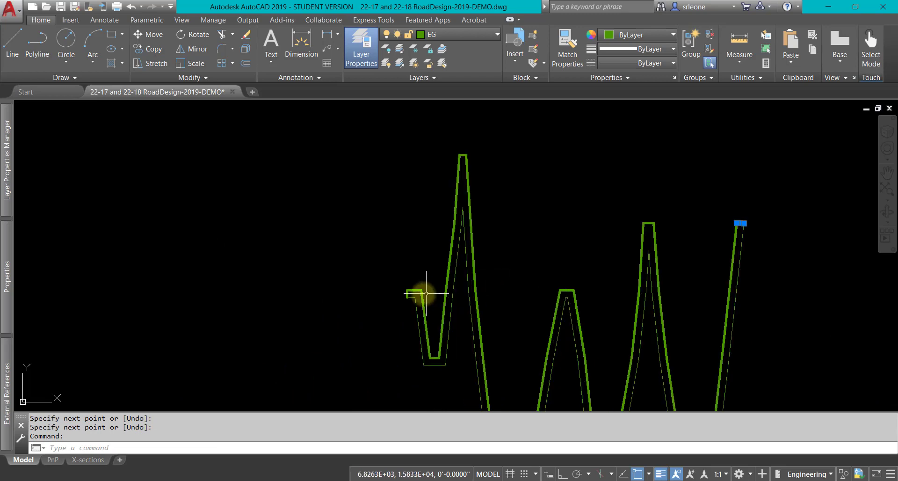
pyautogui.scroll(4, 340, 270)
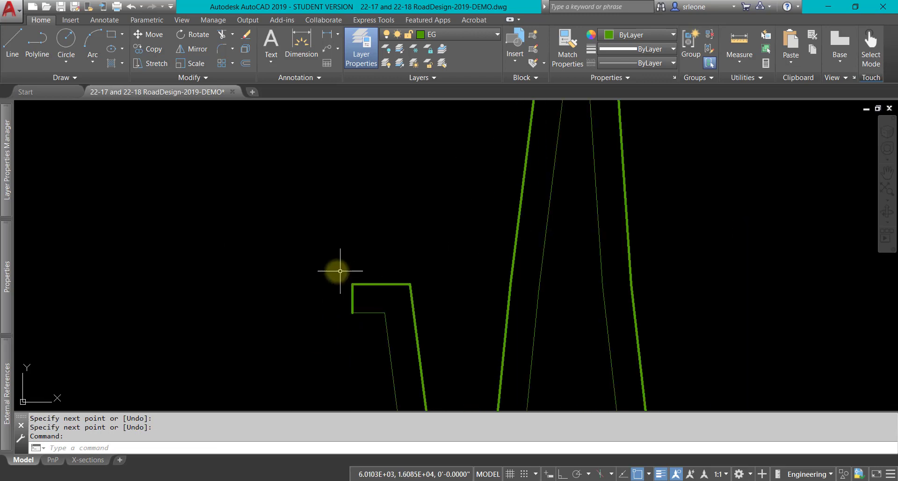
pyautogui.click(352, 299)
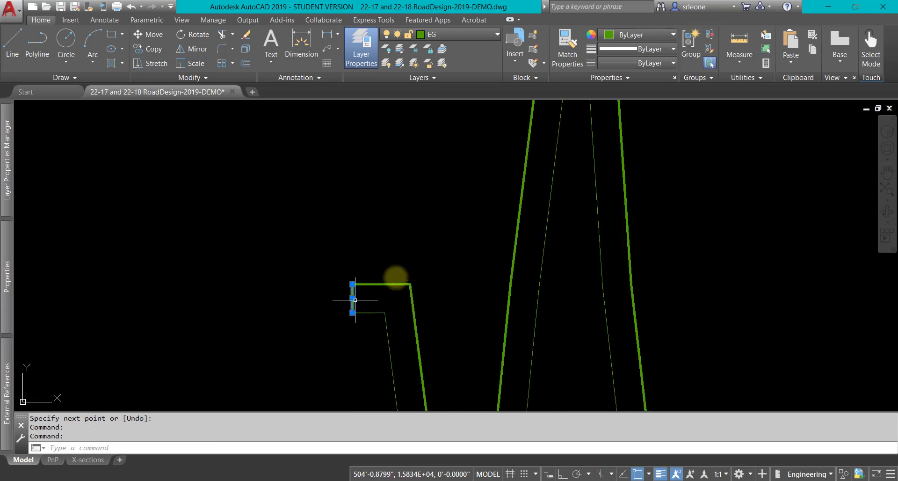
pyautogui.click(647, 49)
pyautogui.click(660, 105)
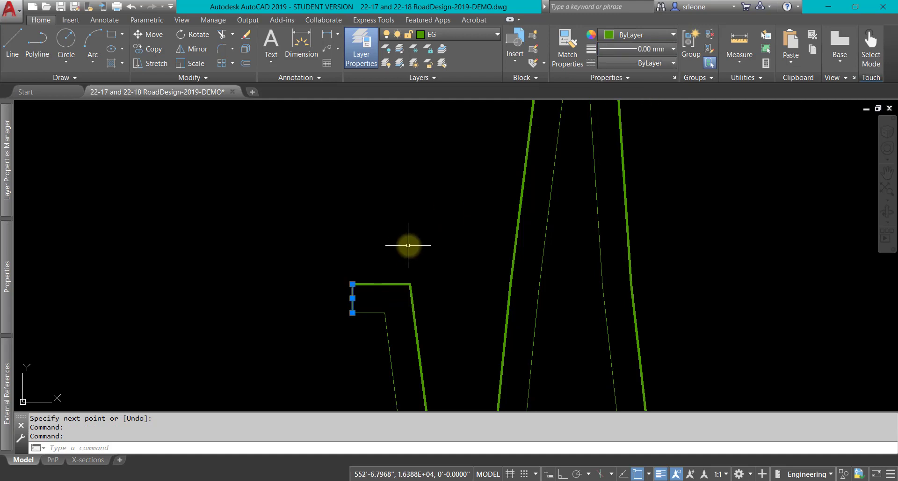
pyautogui.press('Escape')
# Turn on the EG hatch layer and make it current, keeping the EG layer on
pyautogui.scroll(-2, 337, 378)
pyautogui.moveTo(321, 373); pyautogui.dragTo(168, 221, button='middle')
pyautogui.scroll(-3, 467, 322)
pyautogui.moveTo(465, 320); pyautogui.dragTo(371, 259, button='middle')
pyautogui.scroll(-2, 374, 261)
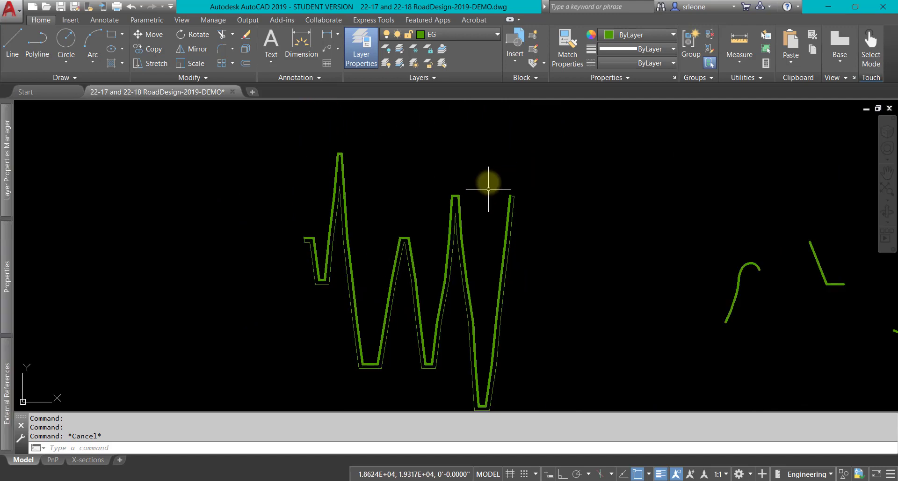
pyautogui.click(465, 35)
pyautogui.click(459, 119)
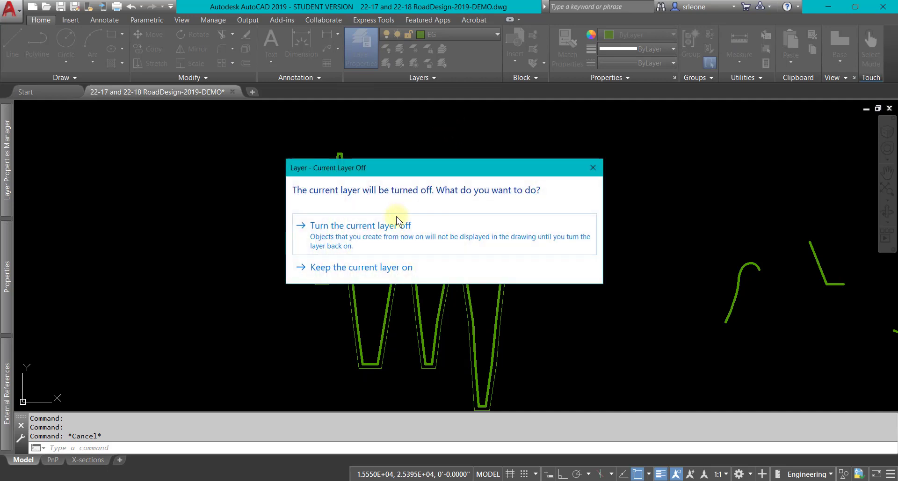
pyautogui.click(376, 268)
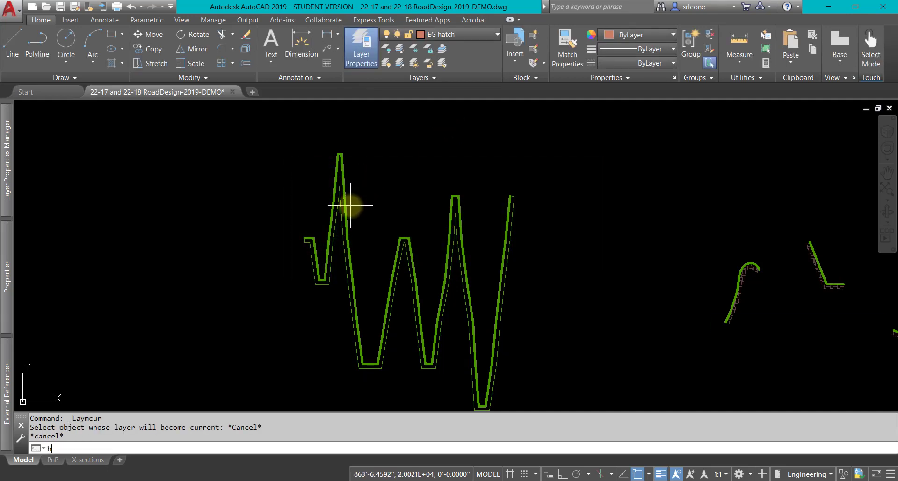
# Hatch the strip between the ground profile and its offset with the EARTH pattern at scale 1000
pyautogui.press('Return')
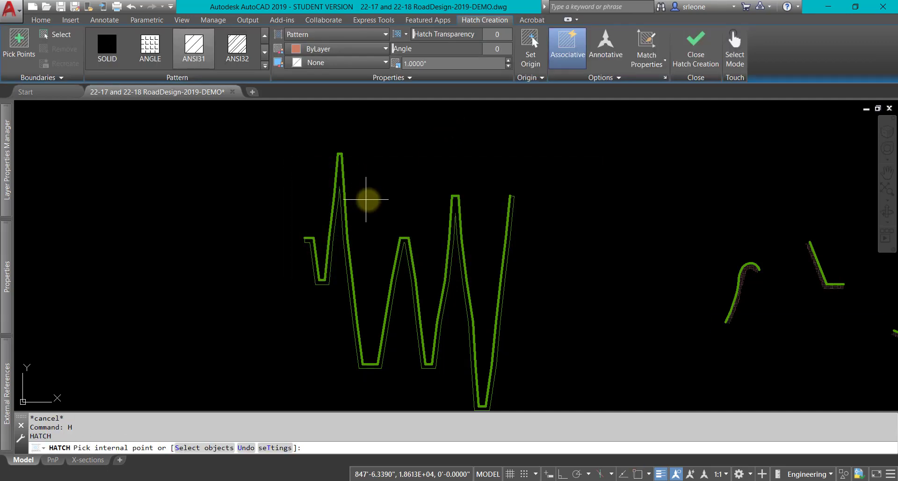
pyautogui.click(267, 67)
pyautogui.scroll(-3, 160, 126)
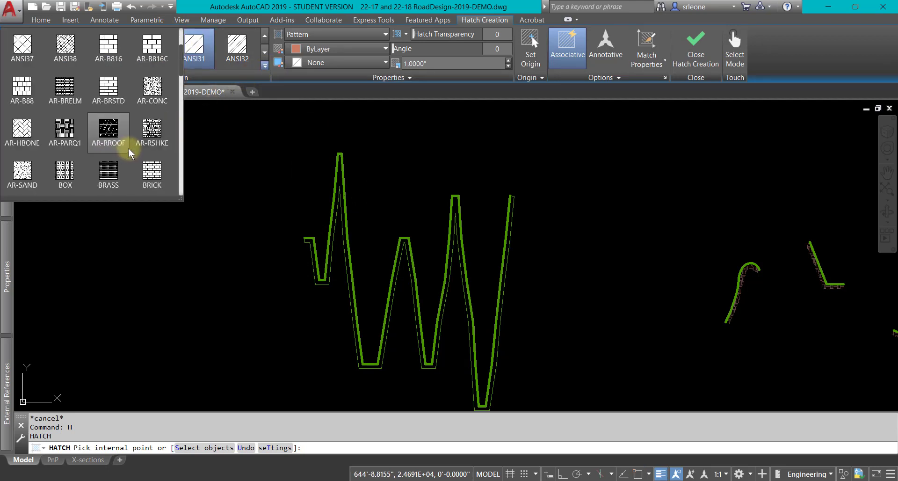
pyautogui.scroll(-3, 129, 151)
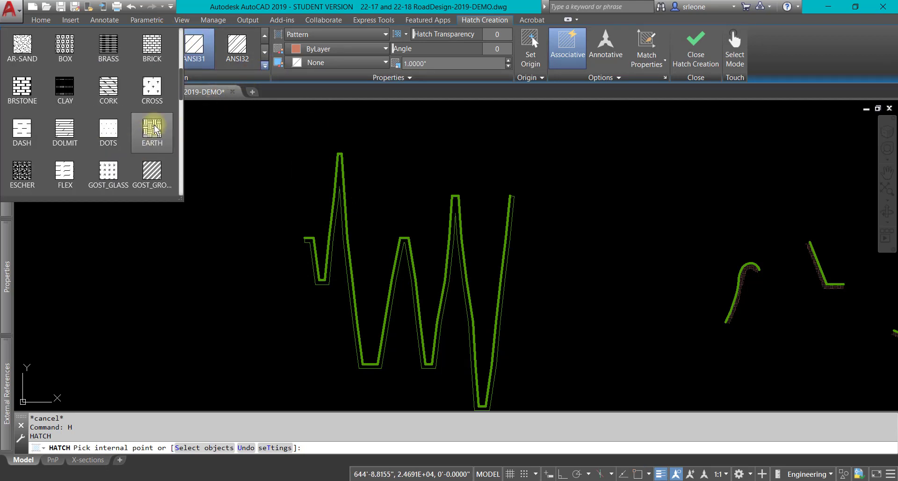
pyautogui.click(153, 130)
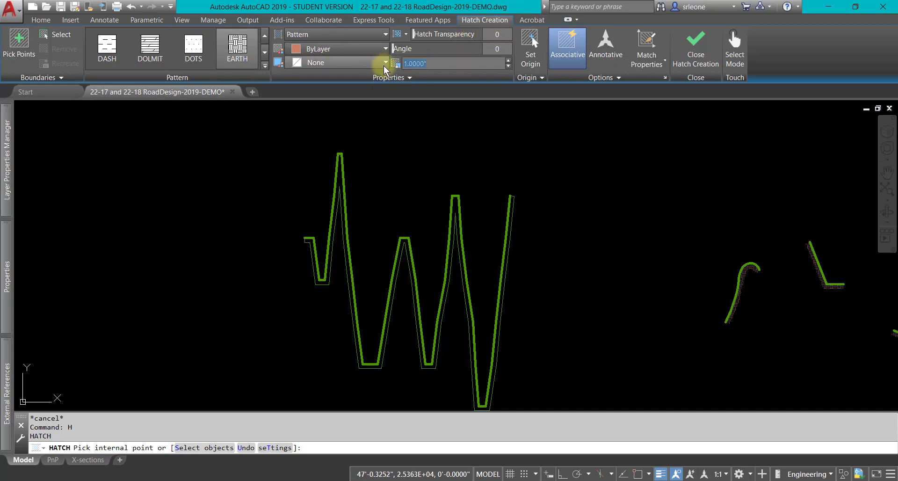
pyautogui.write('1000')
pyautogui.press('Return')
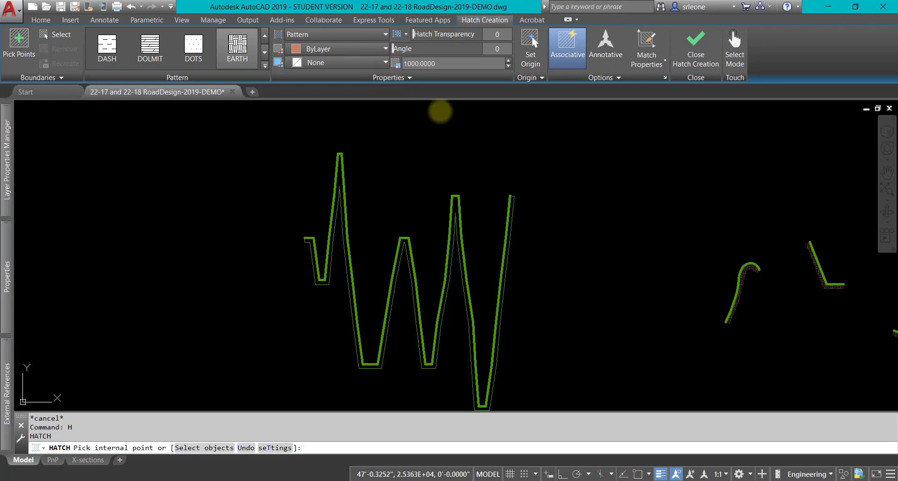
pyautogui.click(340, 182)
pyautogui.press('Escape')
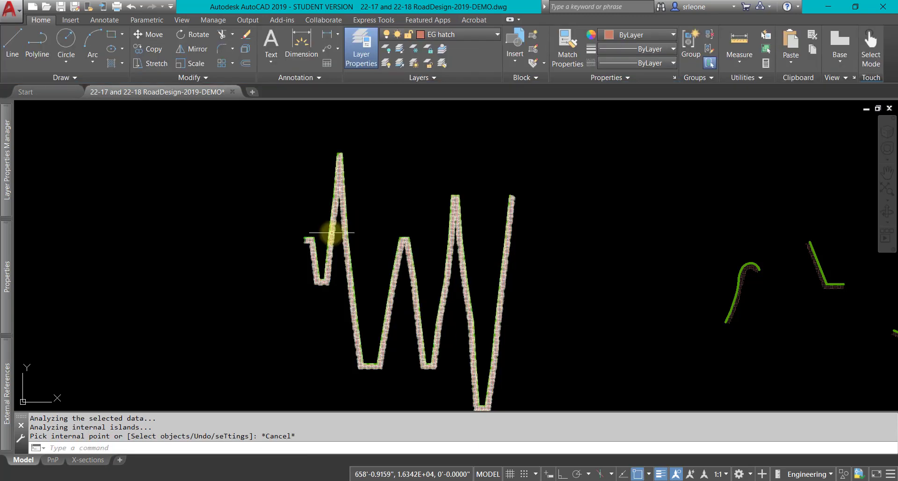
# Restore the hidden layers and isolate the EG layer again using the ground profile line
pyautogui.scroll(2, 331, 217)
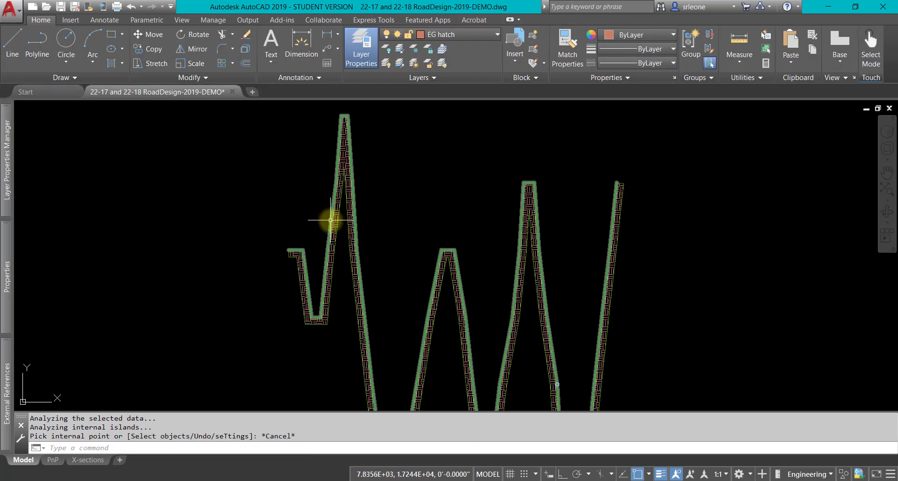
pyautogui.click(398, 64)
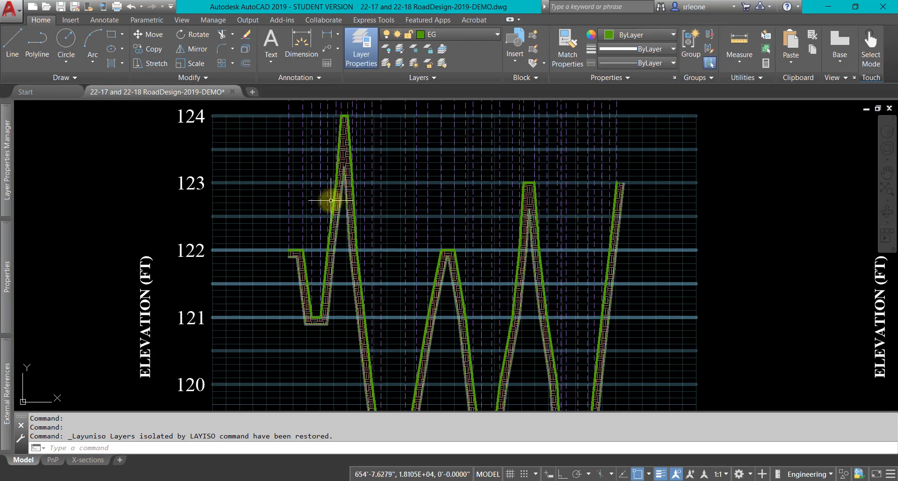
pyautogui.click(340, 191)
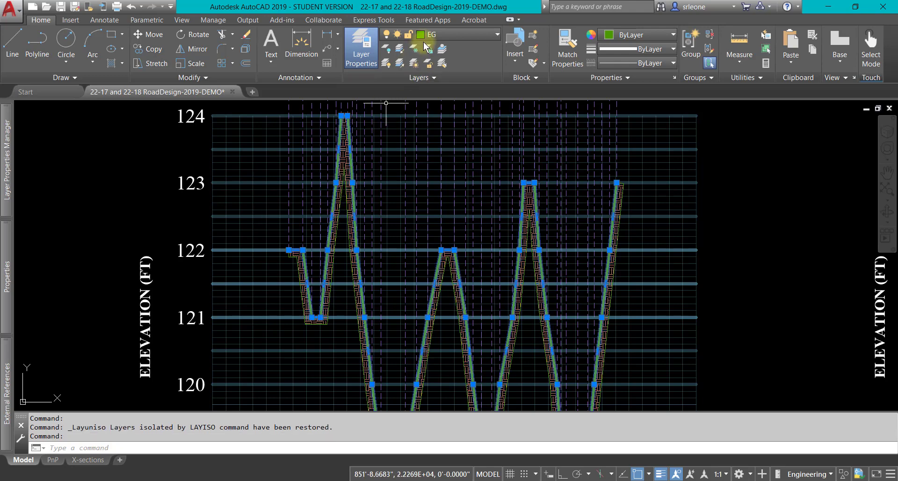
pyautogui.click(400, 48)
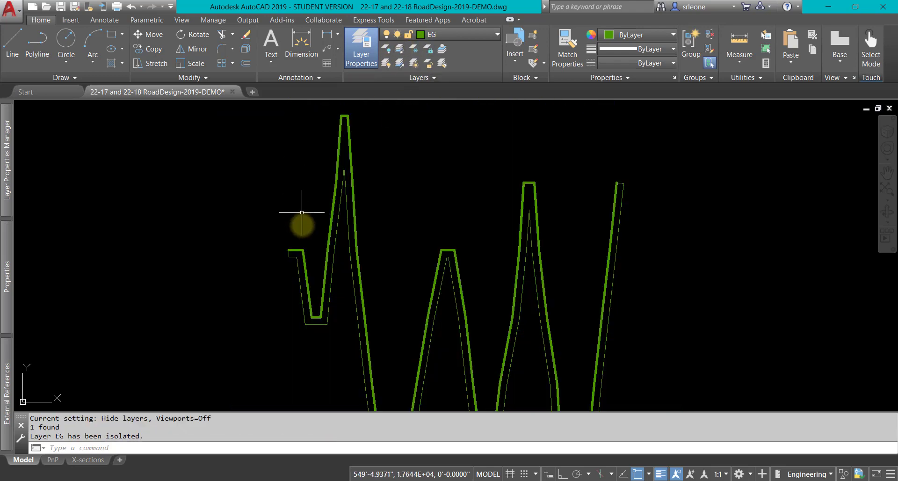
# Erase the thin offset line and its two short end lines, and restore the hidden layers
pyautogui.click(622, 183)
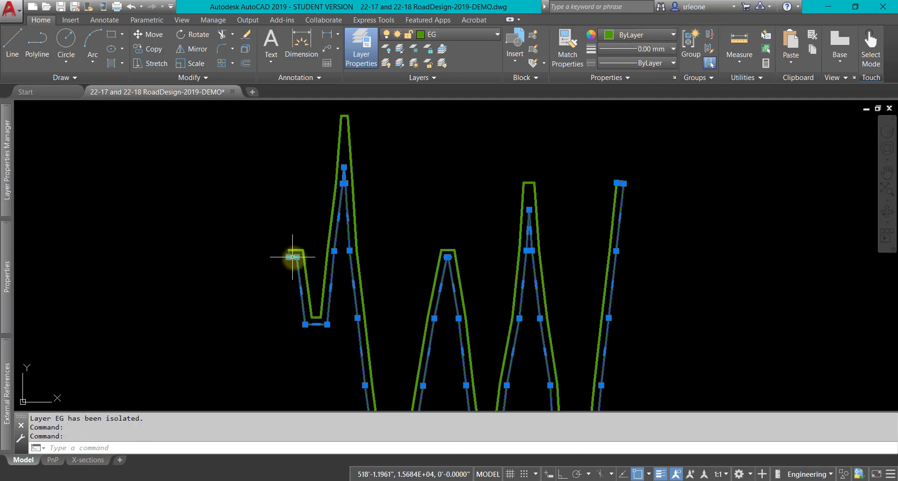
pyautogui.scroll(4, 292, 257)
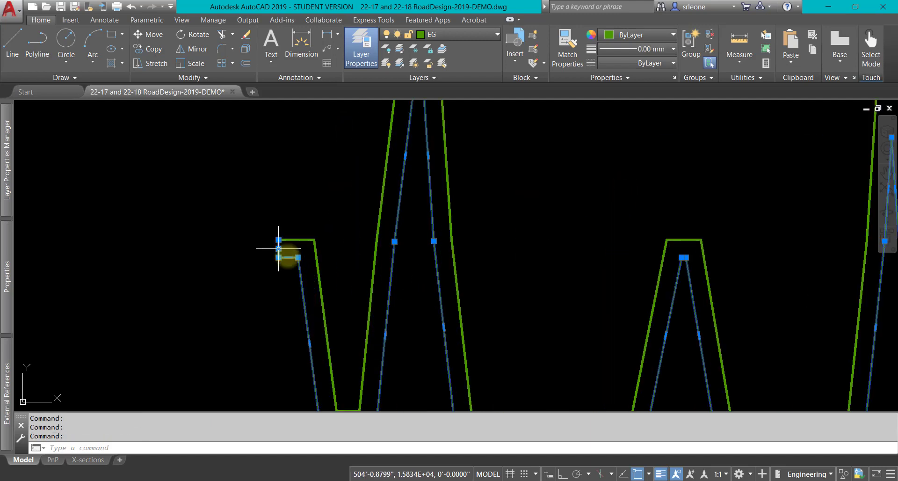
pyautogui.press('Delete')
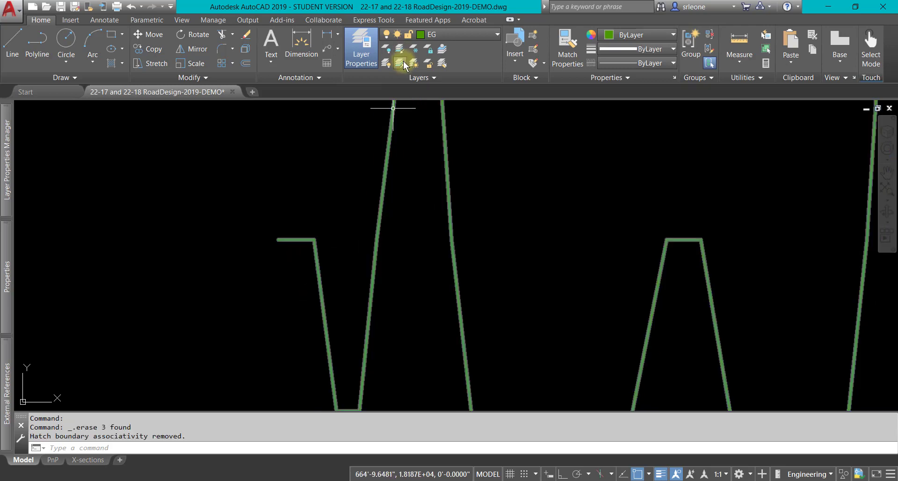
pyautogui.click(400, 64)
# Isolate the layers of the ground profile line and the EARTH hatch by picking both objects
pyautogui.scroll(-3, 356, 264)
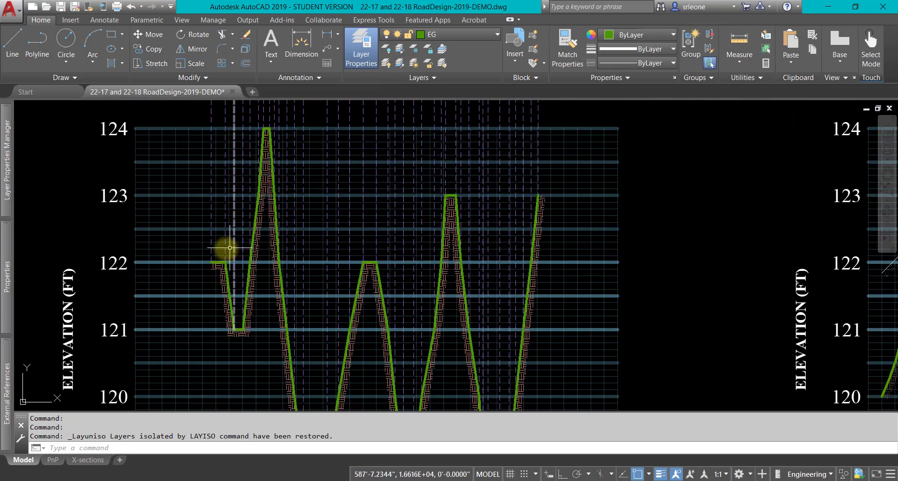
pyautogui.scroll(3, 224, 262)
pyautogui.click(221, 266)
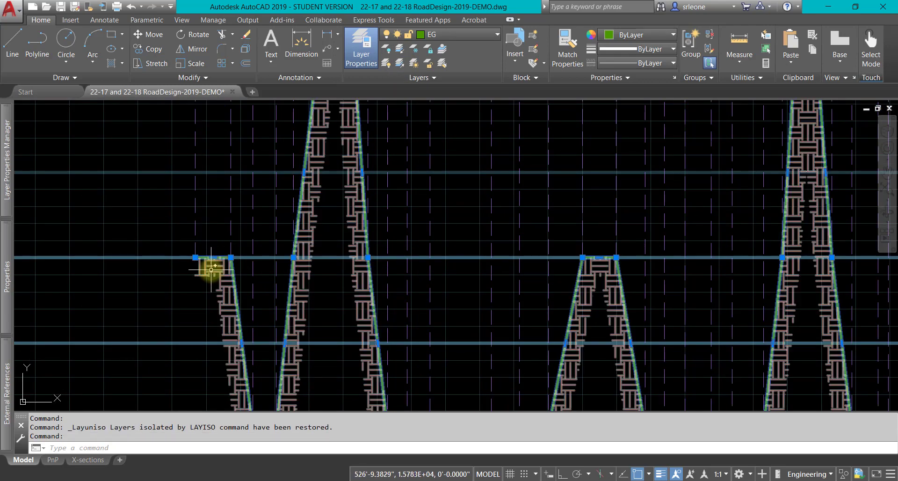
pyautogui.click(210, 270)
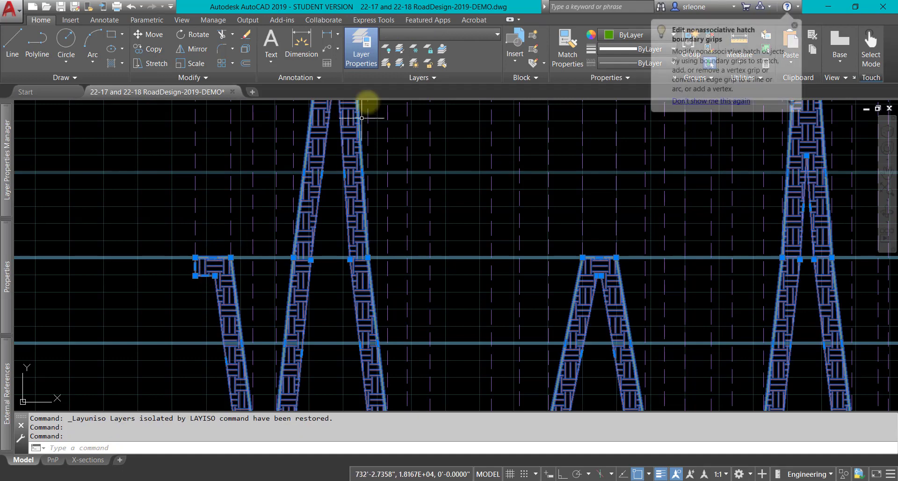
pyautogui.click(400, 49)
pyautogui.scroll(-3, 442, 309)
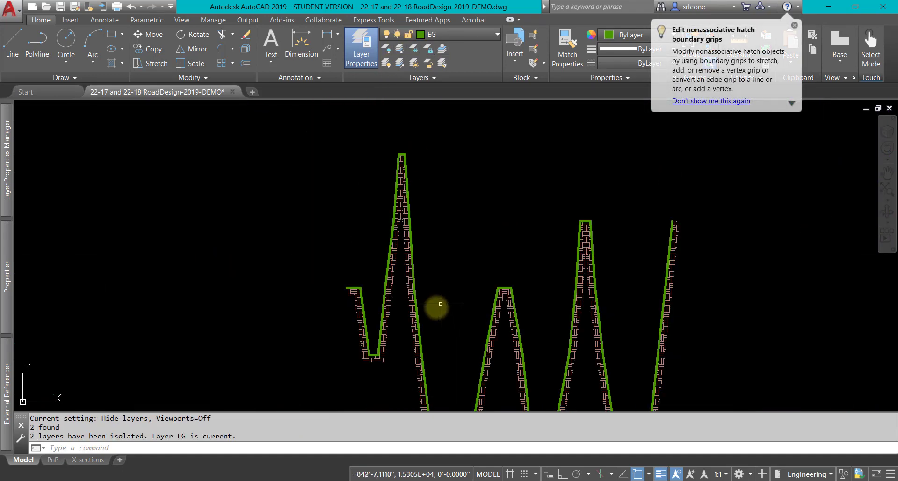
# With object snap off, add two vertices along the first descending slope of the ground profile line
pyautogui.click(416, 303)
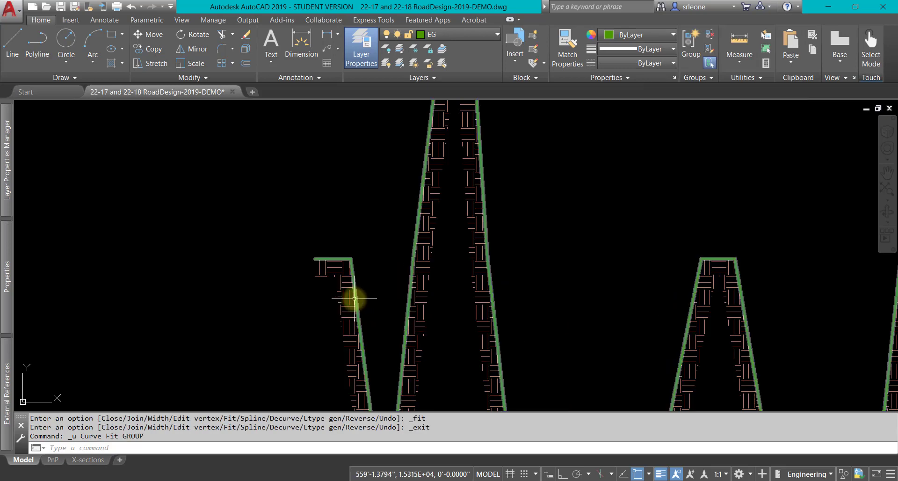
pyautogui.click(354, 298)
pyautogui.moveTo(362, 344)
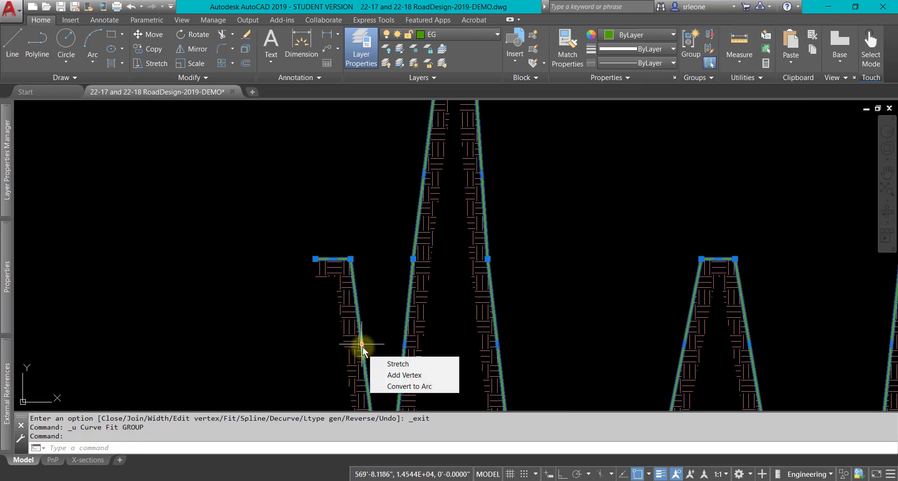
pyautogui.click(380, 374)
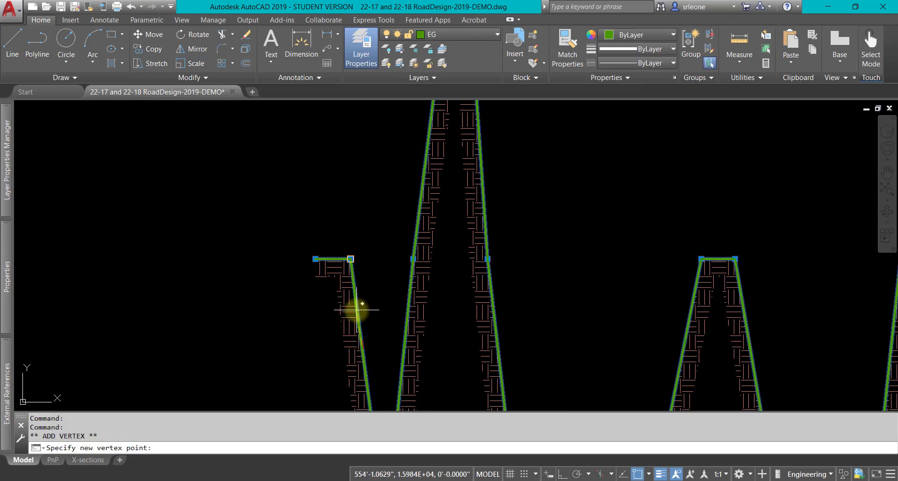
pyautogui.click(637, 474)
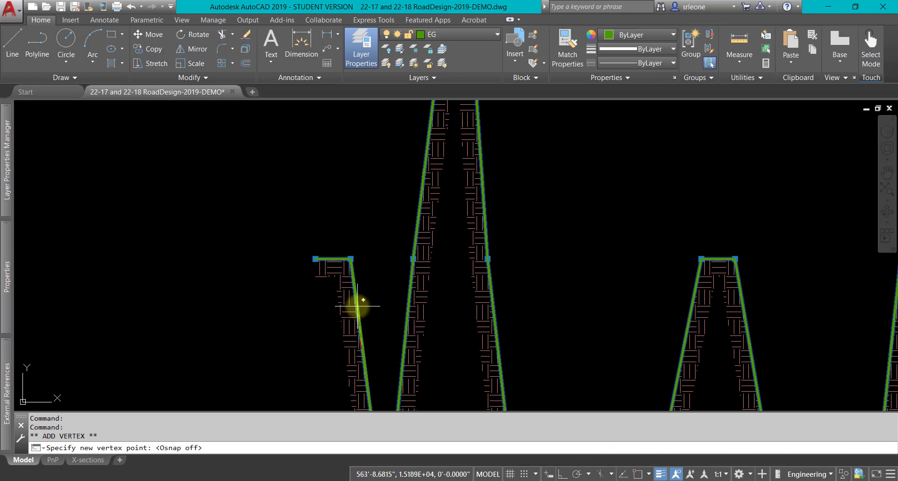
pyautogui.click(358, 306)
pyautogui.moveTo(376, 348); pyautogui.dragTo(373, 226, button='middle')
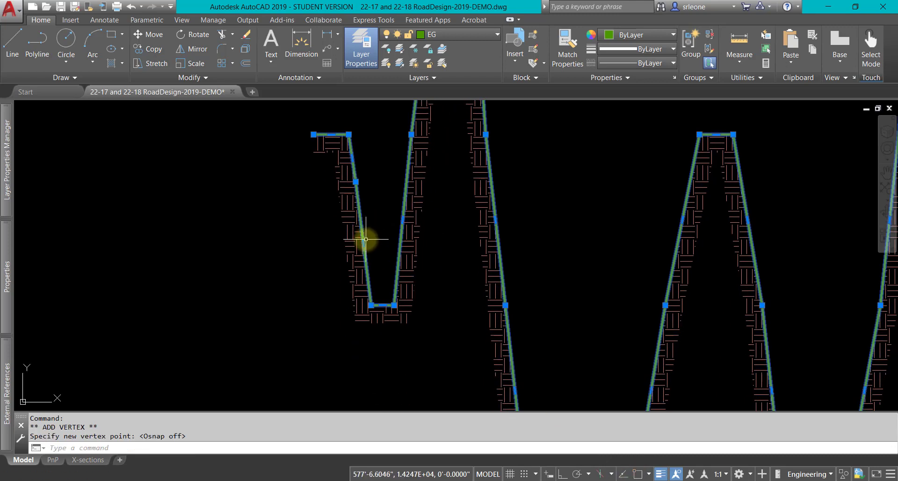
pyautogui.moveTo(362, 243)
pyautogui.click(383, 272)
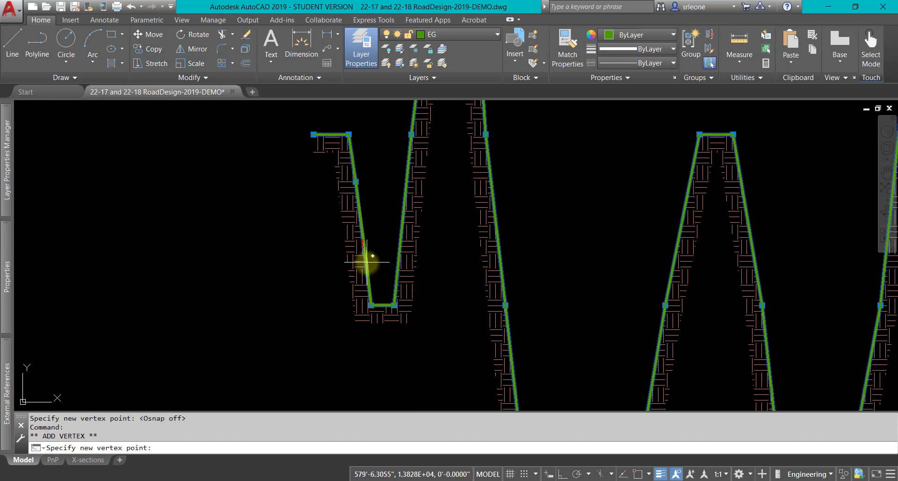
pyautogui.click(370, 258)
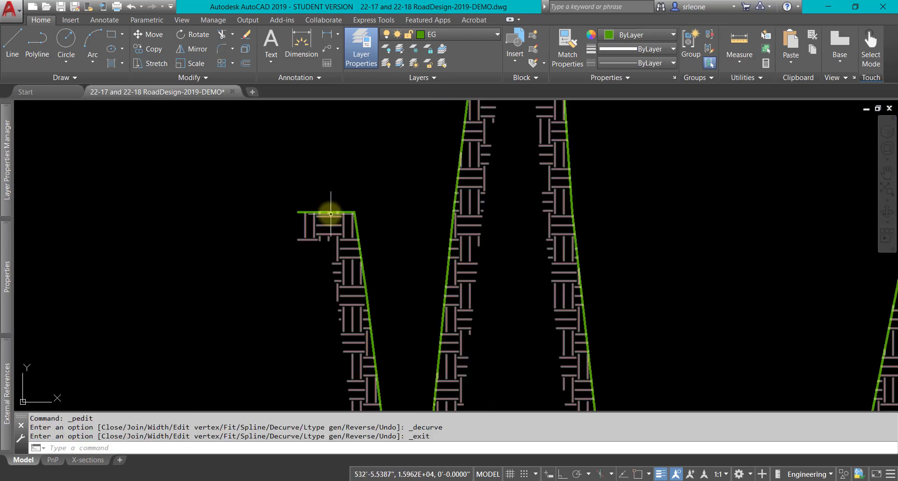
# Add a slightly raised vertex to the short flat start of the ground line, and stretch its corner vertex down a little
pyautogui.scroll(5, 328, 212)
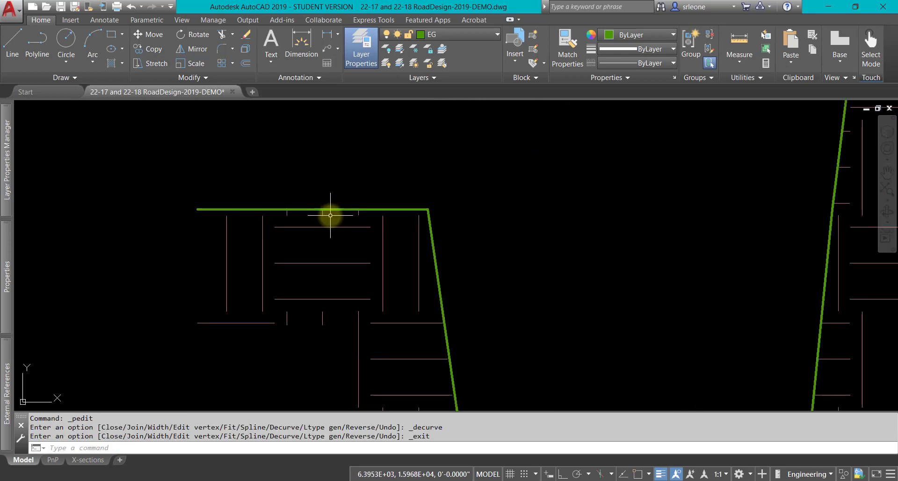
pyautogui.click(316, 210)
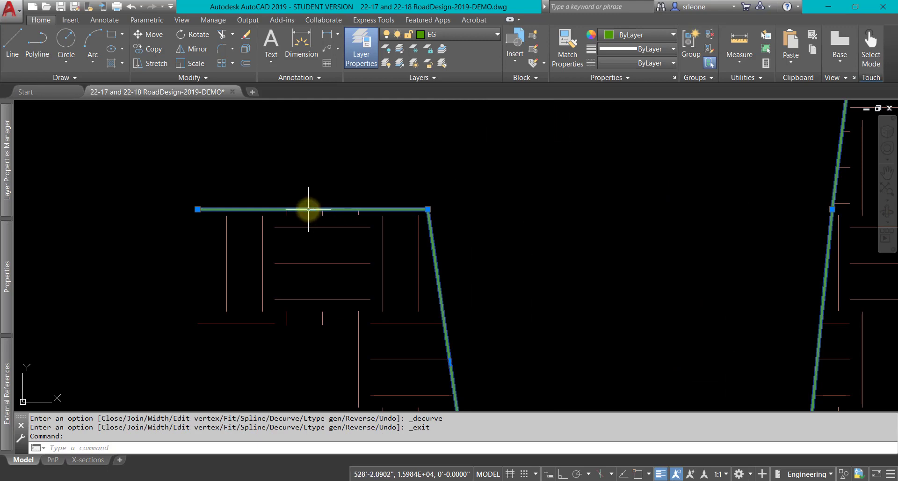
pyautogui.moveTo(313, 209)
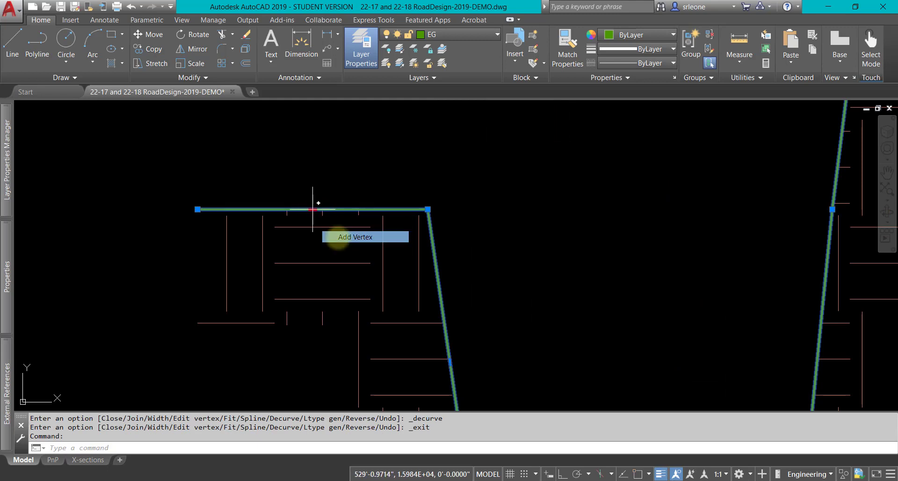
pyautogui.click(346, 237)
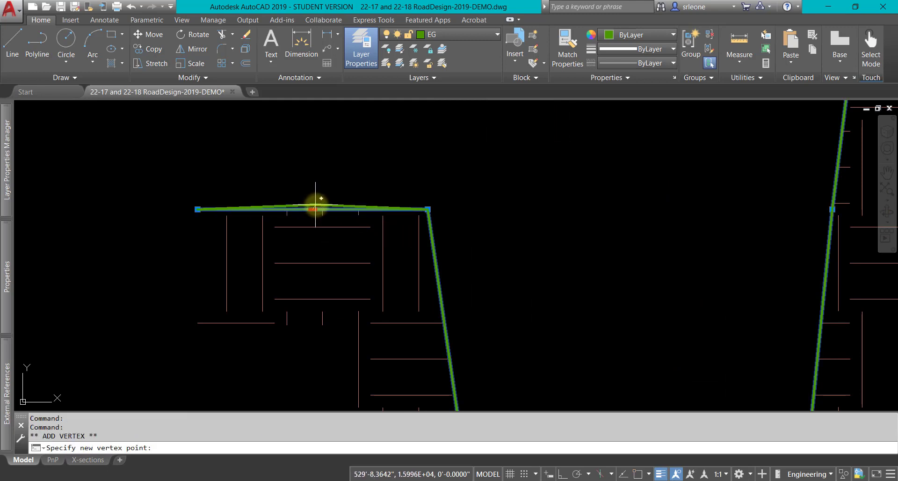
pyautogui.click(316, 204)
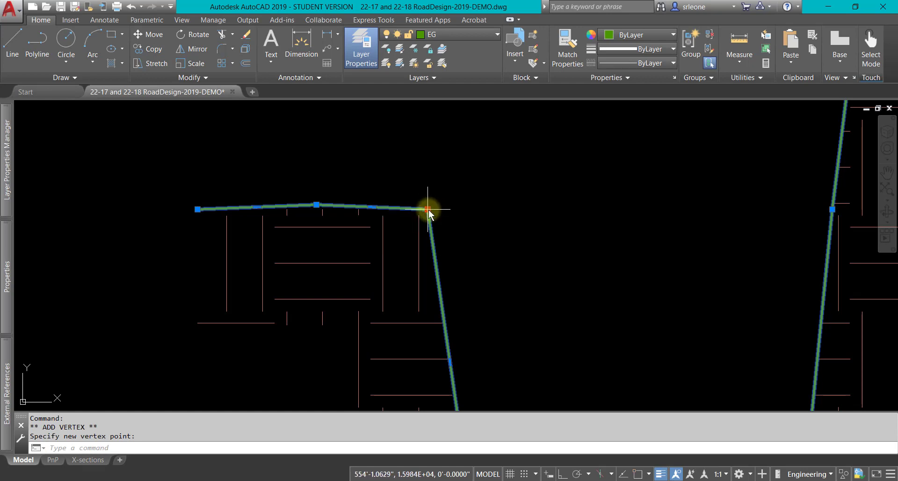
pyautogui.click(428, 209)
pyautogui.click(426, 229)
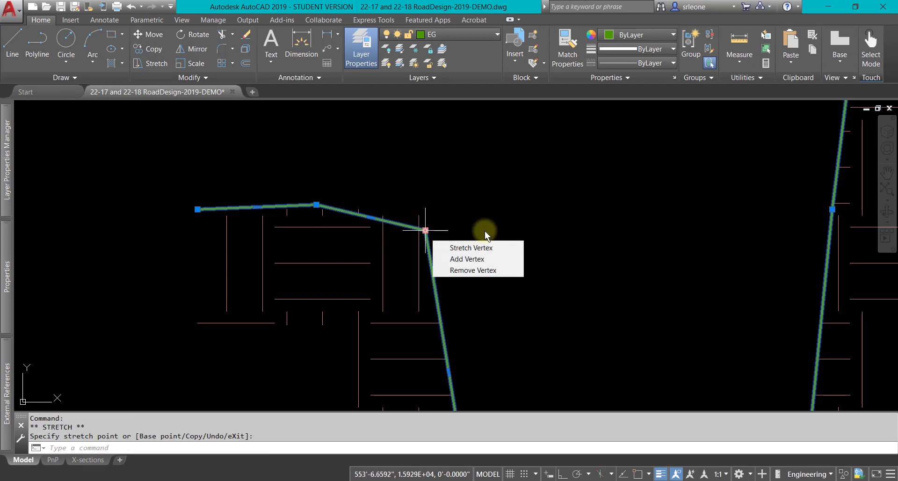
# Apply Curve Fit to the ground profile polyline
pyautogui.scroll(-4, 497, 226)
pyautogui.moveTo(524, 247); pyautogui.dragTo(413, 209, button='middle')
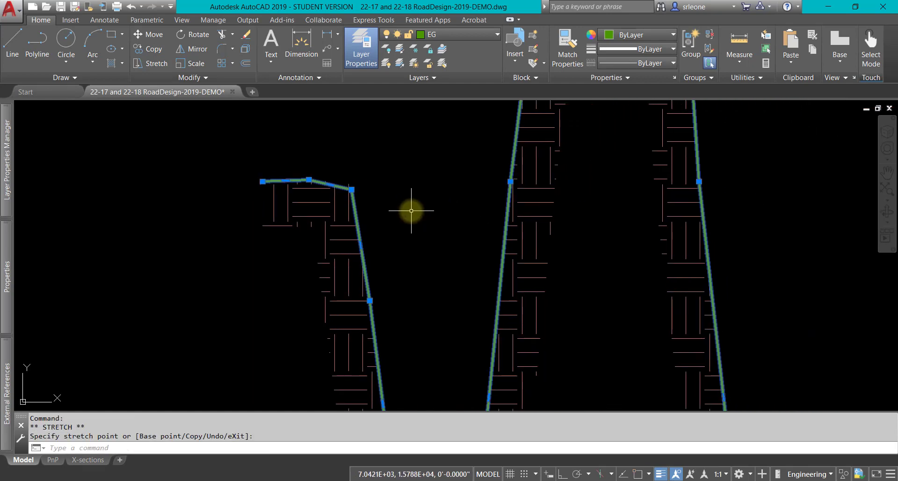
pyautogui.rightClick(413, 209)
pyautogui.moveTo(445, 242)
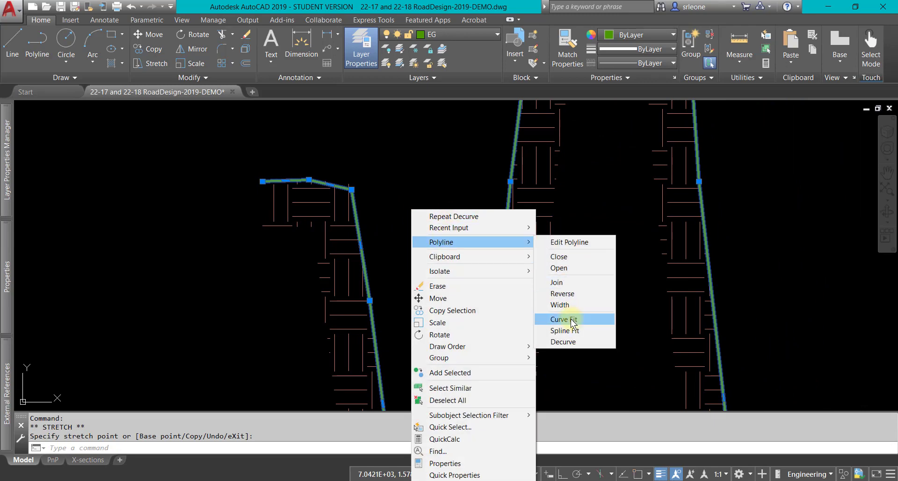
pyautogui.click(571, 318)
# Stretch the hatch's outer and inner bottom edges down to the curve in the wide valley after the first peak
pyautogui.scroll(-3, 433, 289)
pyautogui.moveTo(438, 290); pyautogui.dragTo(286, 158, button='middle')
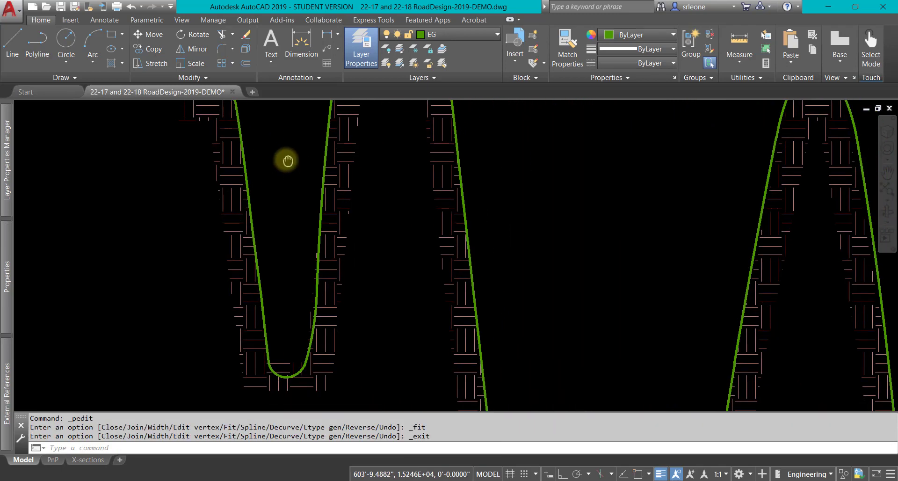
pyautogui.scroll(-3, 628, 291)
pyautogui.moveTo(603, 303); pyautogui.dragTo(223, 56, button='middle')
pyautogui.moveTo(480, 269)
pyautogui.mouseDown(button='middle')
pyautogui.moveTo(451, 117)
pyautogui.moveTo(439, 122)
pyautogui.mouseUp(button='middle')
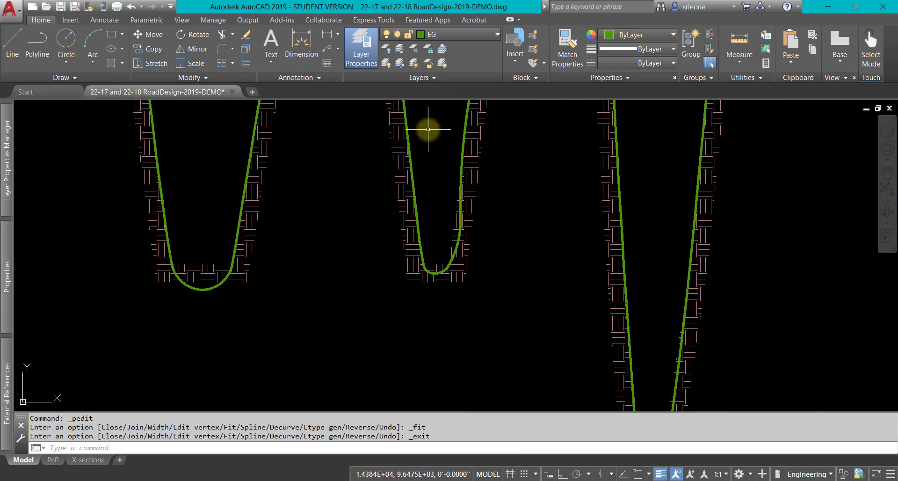
pyautogui.click(208, 281)
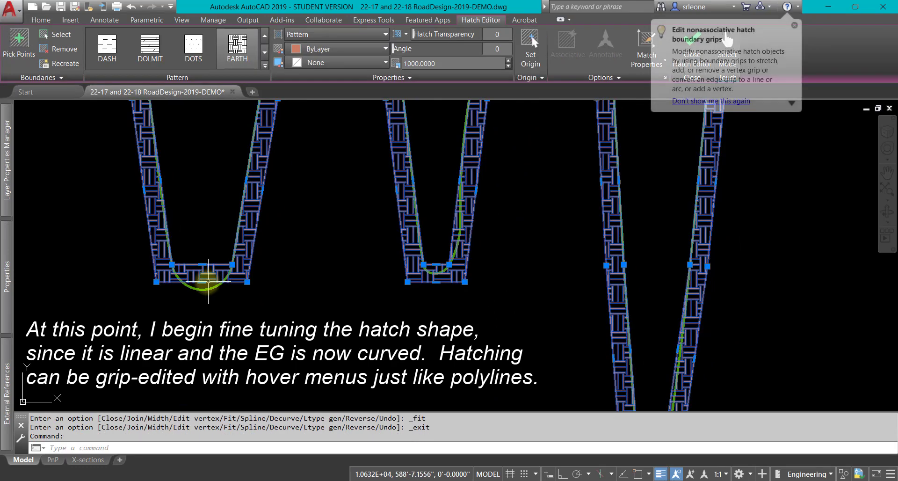
pyautogui.click(203, 281)
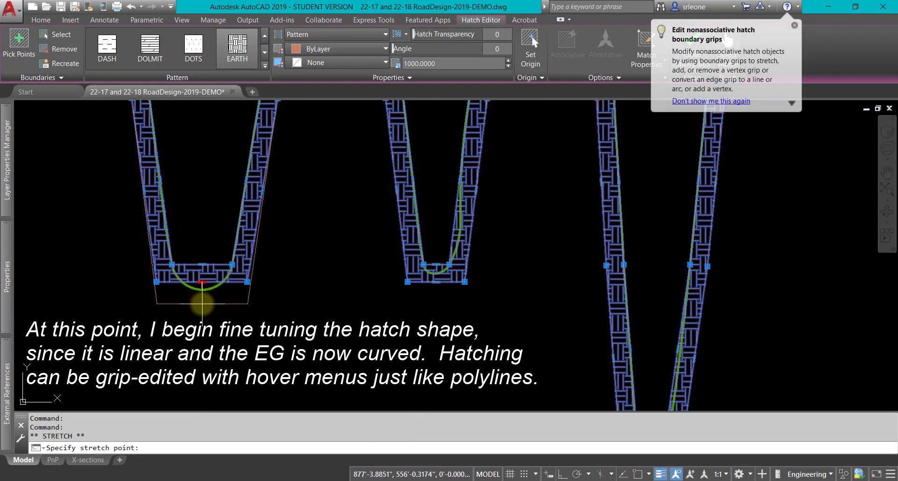
pyautogui.click(202, 307)
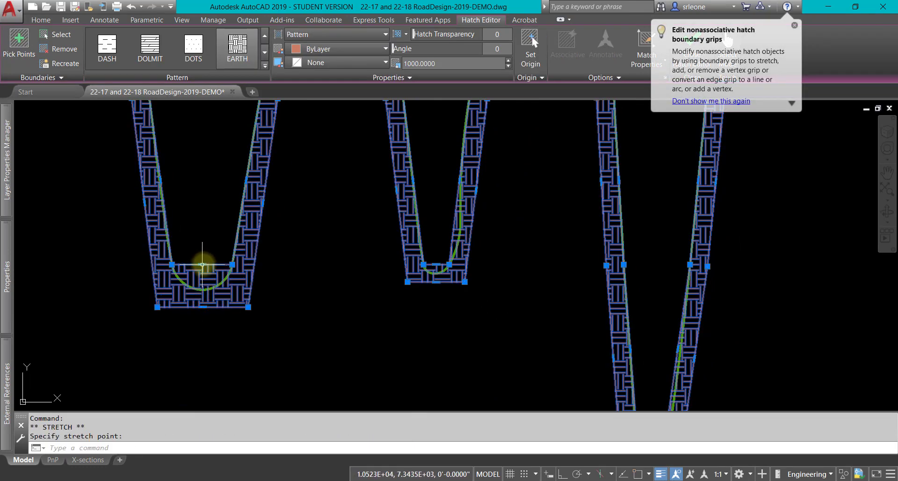
pyautogui.click(202, 265)
pyautogui.click(202, 289)
# Stretch the four hatch corner vertices at the bottom of the wide valley inward and up to follow the curved line
pyautogui.click(157, 307)
pyautogui.click(164, 303)
pyautogui.click(171, 289)
pyautogui.click(180, 282)
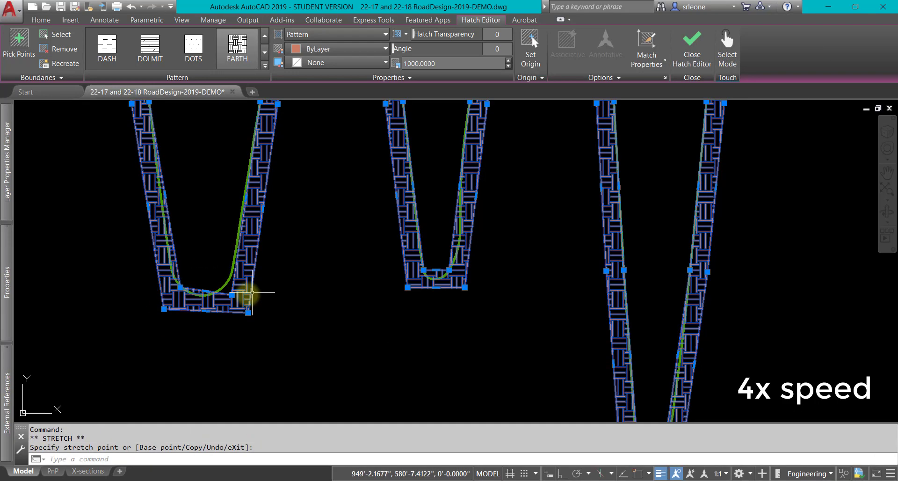
pyautogui.click(231, 295)
pyautogui.click(224, 283)
pyautogui.click(248, 312)
pyautogui.click(239, 306)
# Lower the hatch's outer bottom edge in the valley after the second peak, and both bottom edges in the deepest valley
pyautogui.click(436, 287)
pyautogui.click(438, 297)
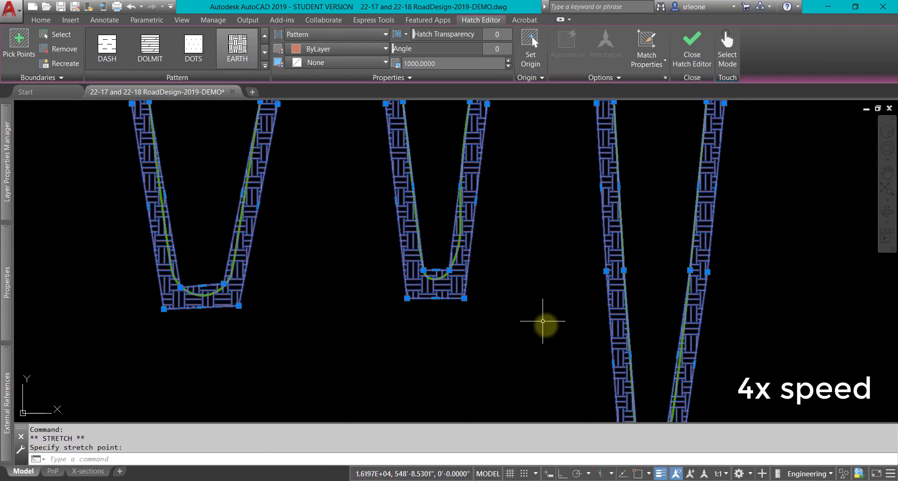
pyautogui.scroll(-4, 542, 329)
pyautogui.moveTo(534, 365); pyautogui.dragTo(395, 295, button='middle')
pyautogui.scroll(6, 458, 313)
pyautogui.click(413, 214)
pyautogui.click(413, 229)
pyautogui.click(411, 242)
pyautogui.click(411, 260)
# Stretch the hatch's top edge up to just above the curved line at the third peak
pyautogui.scroll(-8, 483, 292)
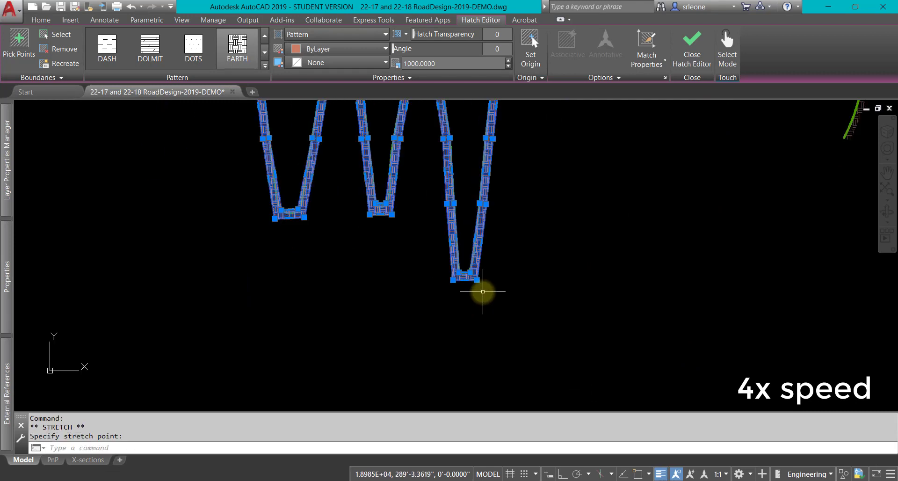
pyautogui.moveTo(454, 123); pyautogui.dragTo(438, 250, button='middle')
pyautogui.scroll(8, 437, 237)
pyautogui.moveTo(479, 169); pyautogui.dragTo(479, 202, button='middle')
pyautogui.click(442, 230)
pyautogui.click(442, 209)
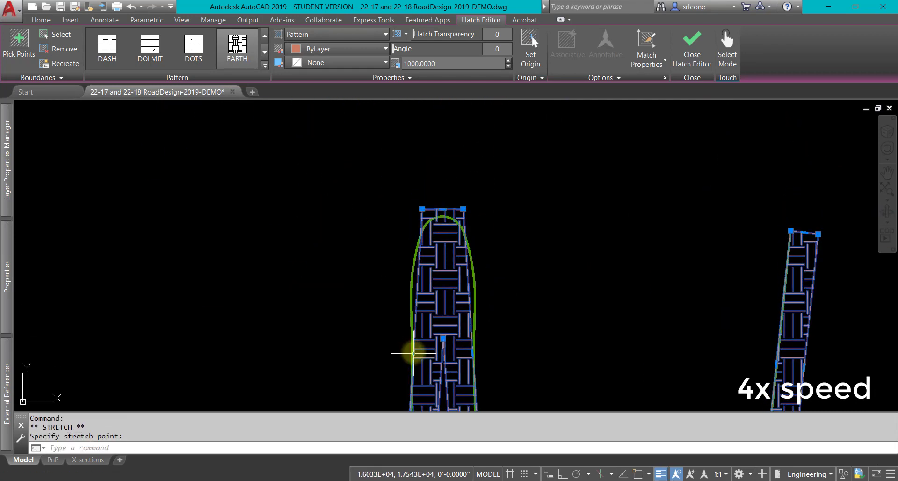
# Stretch the hatch's left edge at the third peak, and pull its upper-left corner vertex back down near the top
pyautogui.click(413, 352)
pyautogui.click(410, 296)
pyautogui.scroll(-4, 463, 362)
pyautogui.click(446, 278)
pyautogui.click(447, 303)
# Add a hatch boundary vertex on each side of the third peak, out to the curved ground line
pyautogui.scroll(4, 434, 329)
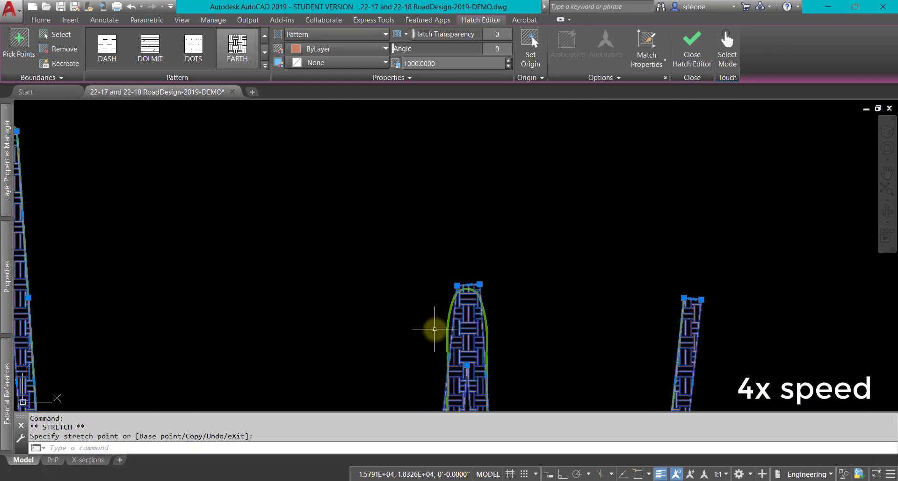
pyautogui.moveTo(456, 373)
pyautogui.click(498, 398)
pyautogui.click(453, 321)
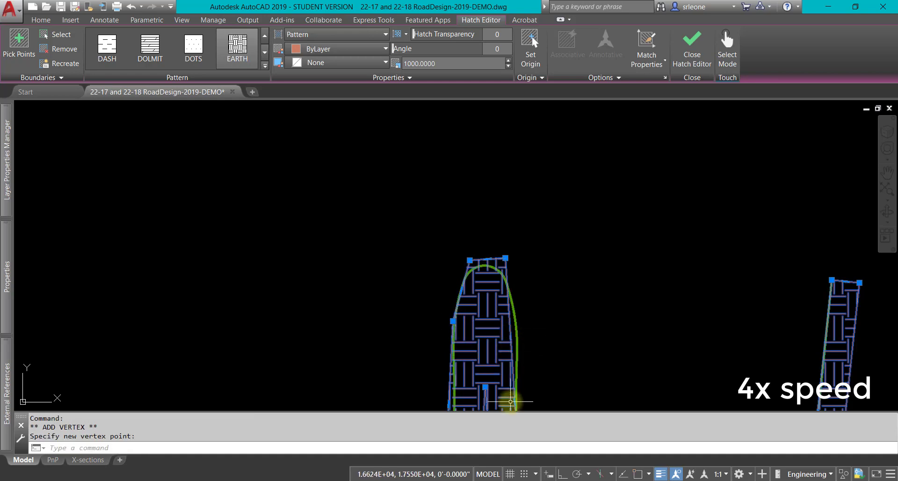
pyautogui.moveTo(569, 356); pyautogui.dragTo(502, 208, button='middle')
pyautogui.moveTo(451, 253)
pyautogui.click(481, 284)
pyautogui.click(449, 172)
# Add three hatch boundary vertices around the top of the second peak to round it to the curve
pyautogui.scroll(-4, 430, 220)
pyautogui.moveTo(197, 278); pyautogui.dragTo(340, 284, button='middle')
pyautogui.scroll(7, 369, 337)
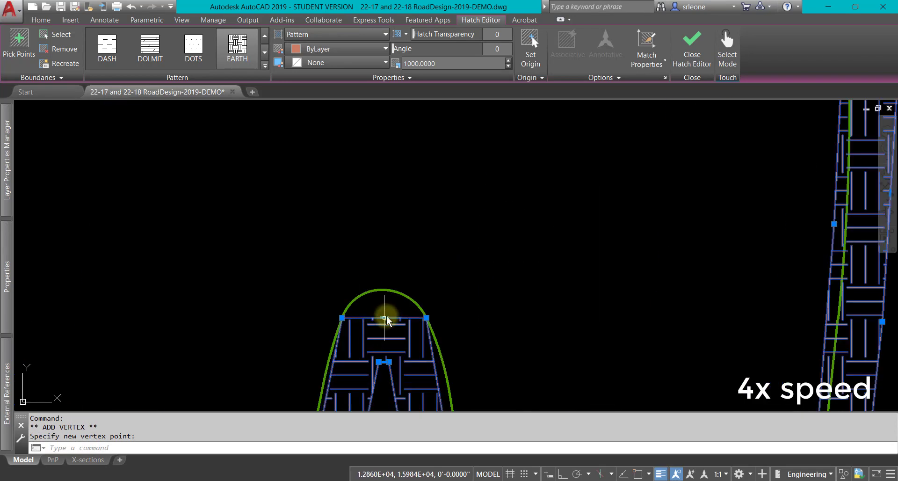
pyautogui.moveTo(384, 318)
pyautogui.click(421, 344)
pyautogui.click(383, 283)
pyautogui.moveTo(363, 302)
pyautogui.click(412, 326)
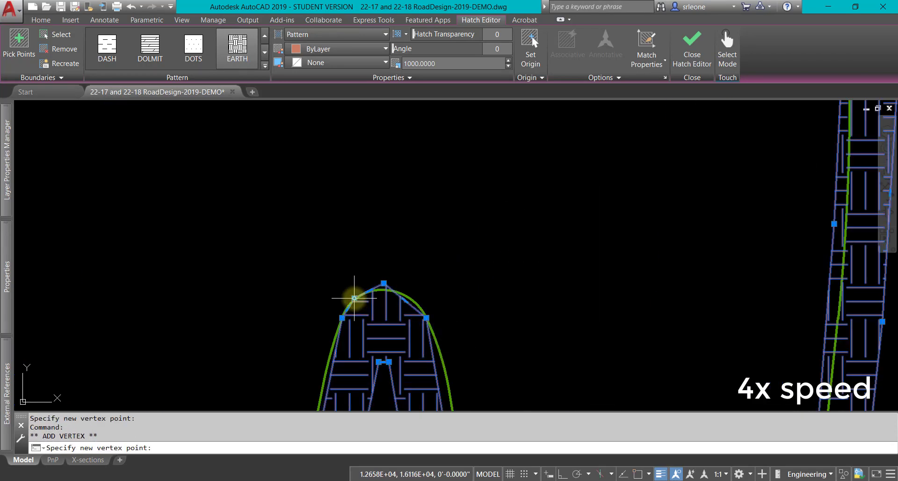
pyautogui.click(354, 298)
pyautogui.moveTo(405, 301)
pyautogui.click(443, 329)
pyautogui.click(417, 299)
# Add hatch boundary vertices along both sides of the second peak, placed out at the curved ground line
pyautogui.moveTo(365, 384); pyautogui.dragTo(417, 202, button='middle')
pyautogui.moveTo(352, 349)
pyautogui.click(392, 378)
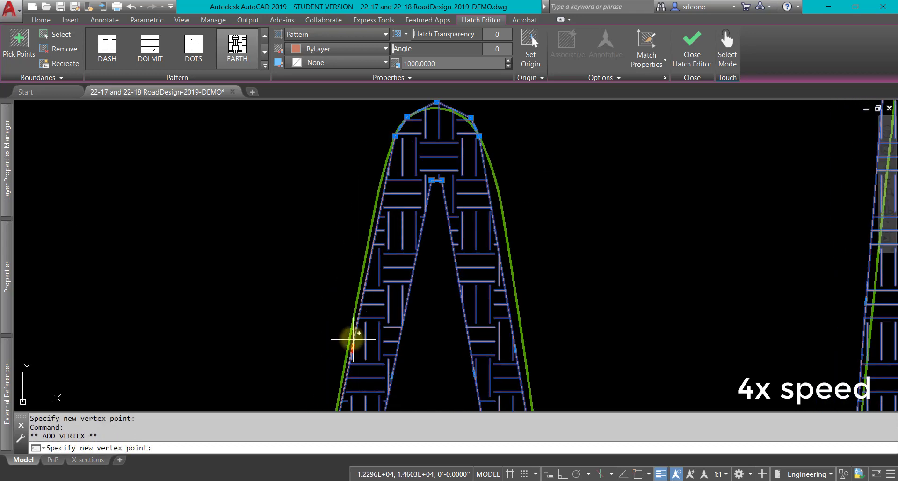
pyautogui.click(347, 333)
pyautogui.moveTo(516, 348)
pyautogui.click(548, 376)
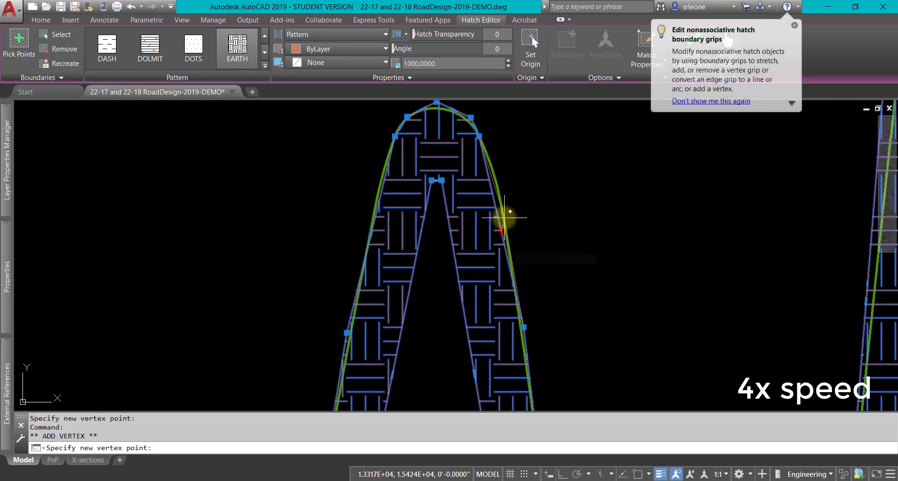
pyautogui.click(504, 218)
# Add a hatch boundary vertex to the inner and outer edges of the first valley, pulling both down to follow the curve
pyautogui.scroll(-2, 559, 309)
pyautogui.moveTo(260, 401); pyautogui.dragTo(533, 335, button='middle')
pyautogui.scroll(6, 201, 398)
pyautogui.moveTo(299, 287)
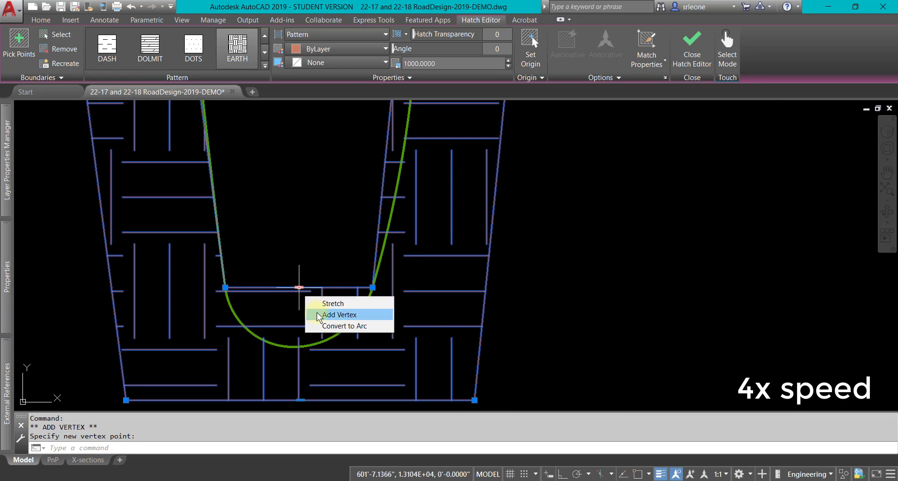
pyautogui.click(295, 347)
pyautogui.moveTo(300, 395); pyautogui.dragTo(302, 195, button='middle')
pyautogui.moveTo(303, 200)
pyautogui.click(329, 228)
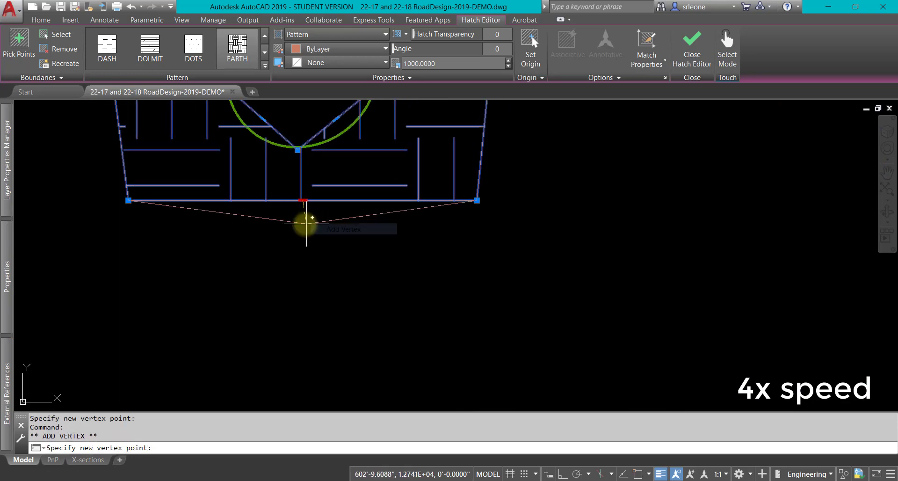
pyautogui.click(301, 234)
# Add a hatch boundary vertex to the inner and outer edges of the second valley, placing the inner one on the curved ground line
pyautogui.scroll(-6, 459, 339)
pyautogui.moveTo(495, 366); pyautogui.dragTo(255, 147, button='middle')
pyautogui.moveTo(474, 294); pyautogui.dragTo(240, 60, button='middle')
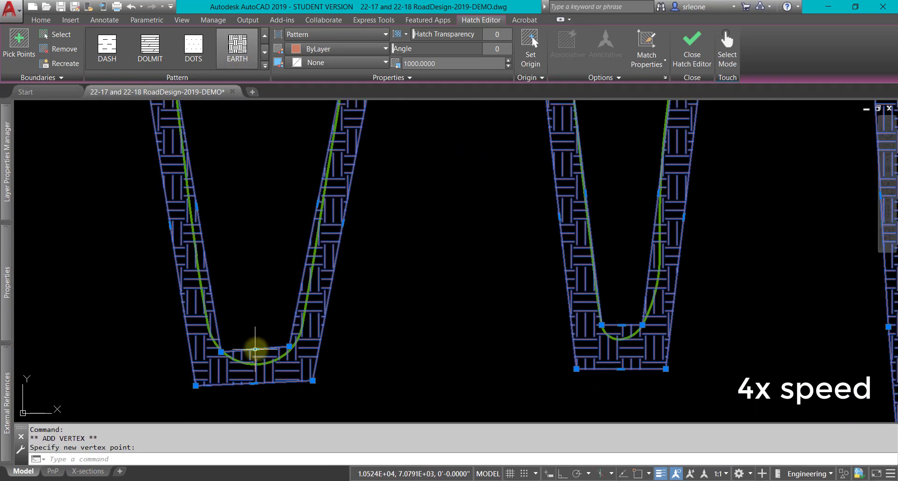
pyautogui.click(254, 366)
pyautogui.moveTo(253, 383)
pyautogui.click(295, 411)
pyautogui.click(258, 400)
# Add a hatch boundary vertex midway along the third valley's inner edge, down on the curve, and another along its outer edge
pyautogui.moveTo(621, 325)
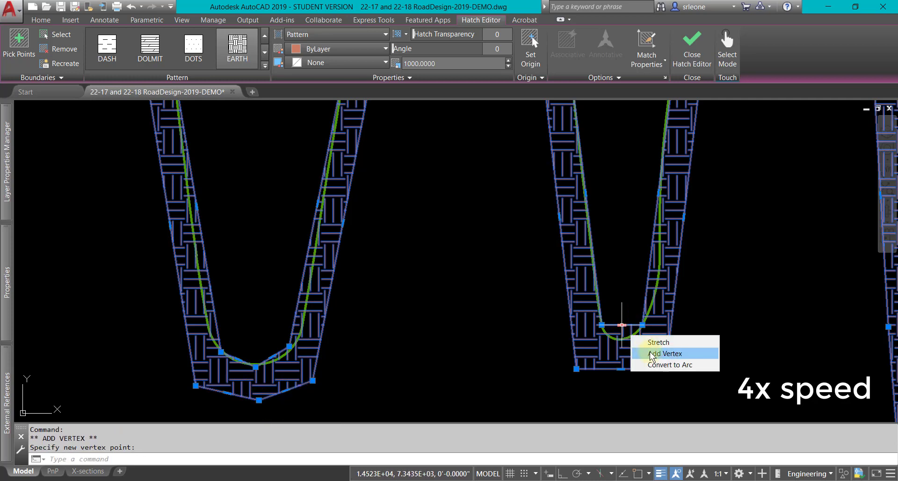
pyautogui.click(650, 351)
pyautogui.click(620, 339)
pyautogui.moveTo(621, 369)
pyautogui.click(650, 395)
pyautogui.click(622, 372)
# Stretch the two outer hatch corners of the third valley upward to round its underside
pyautogui.click(576, 368)
pyautogui.click(577, 357)
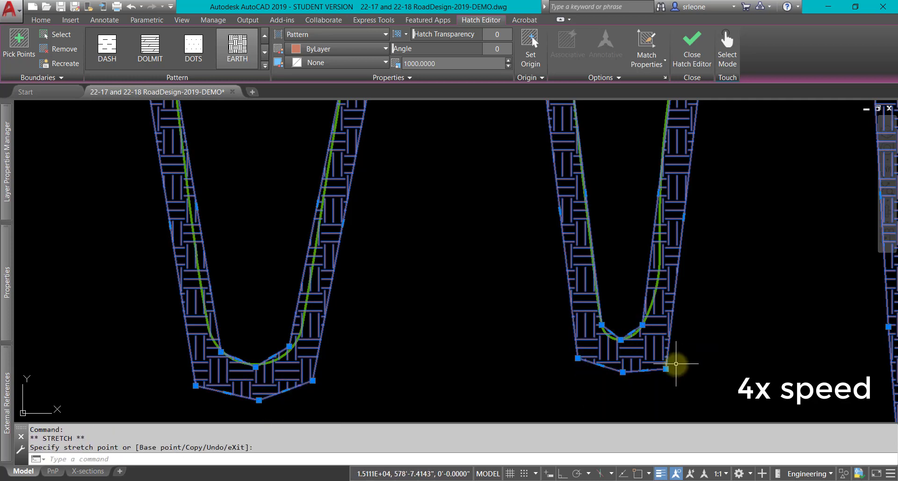
pyautogui.click(666, 369)
pyautogui.click(671, 352)
# Raise the inner hatch corners of the fourth valley and add a vertex between them, down on the curved ground line
pyautogui.scroll(-2, 760, 364)
pyautogui.moveTo(761, 363); pyautogui.dragTo(287, 143, button='middle')
pyautogui.scroll(3, 405, 294)
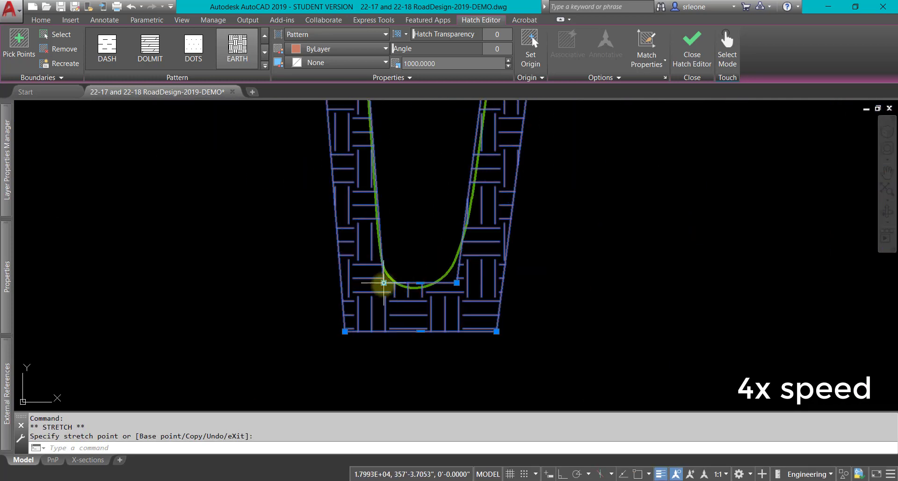
pyautogui.moveTo(419, 271)
pyautogui.click(447, 295)
pyautogui.click(416, 286)
# Round the fourth valley's outer hatch edge with an added middle vertex and raised corners, and finish editing the hatch
pyautogui.moveTo(421, 331)
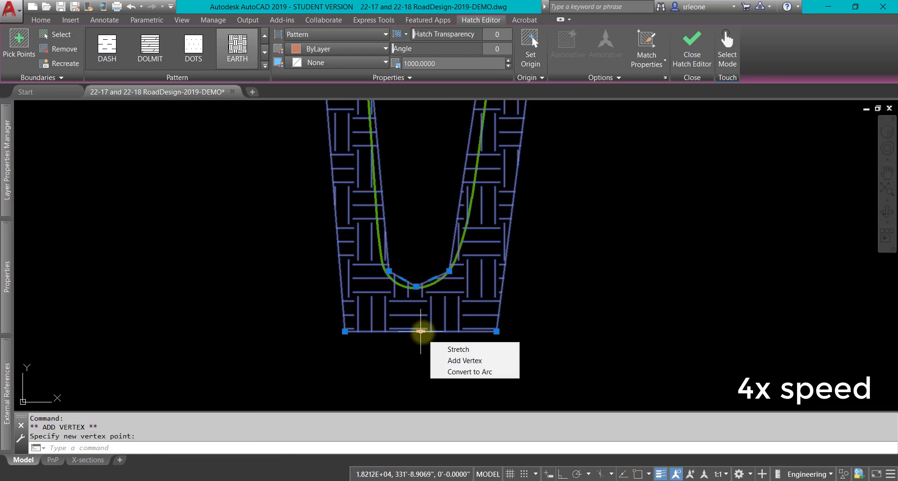
pyautogui.click(451, 359)
pyautogui.click(421, 337)
pyautogui.click(345, 331)
pyautogui.click(345, 305)
pyautogui.click(496, 331)
pyautogui.click(498, 311)
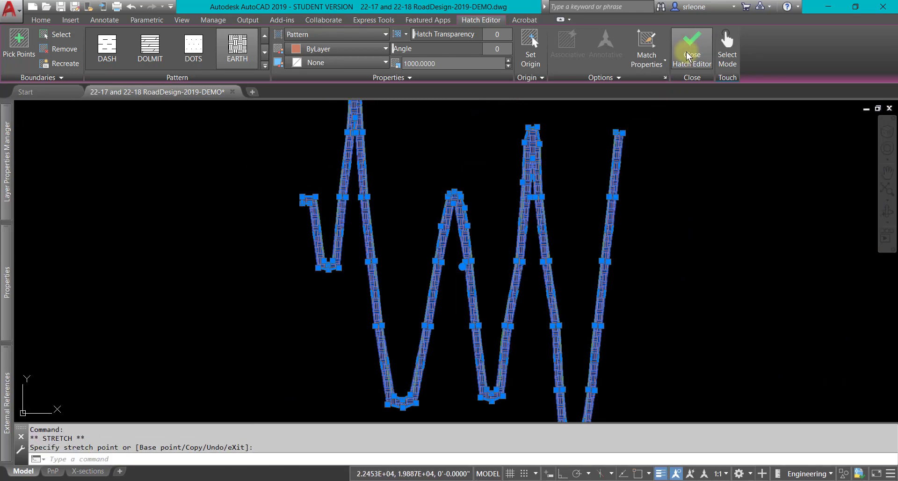
pyautogui.click(691, 60)
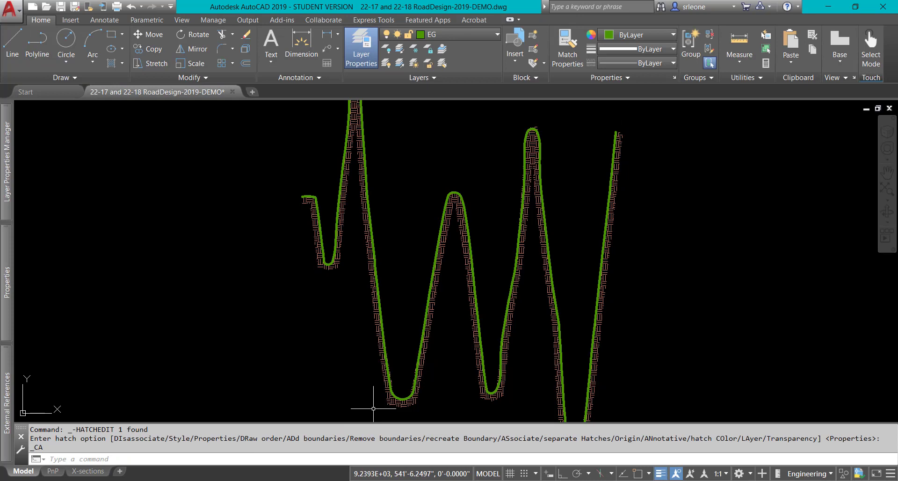
# Try to trim the hatch lines crossing the curve at the first valley, using the ground line and hatch as cutting edges
pyautogui.scroll(-3, 504, 283)
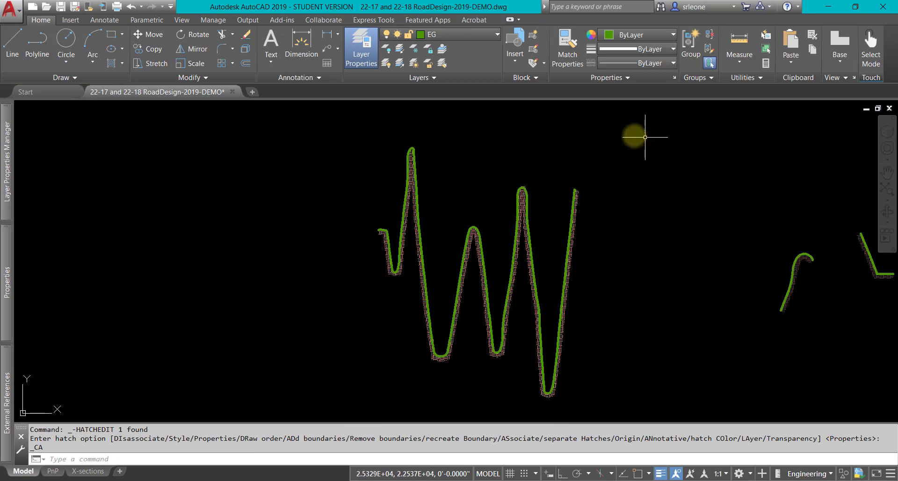
pyautogui.click(629, 130)
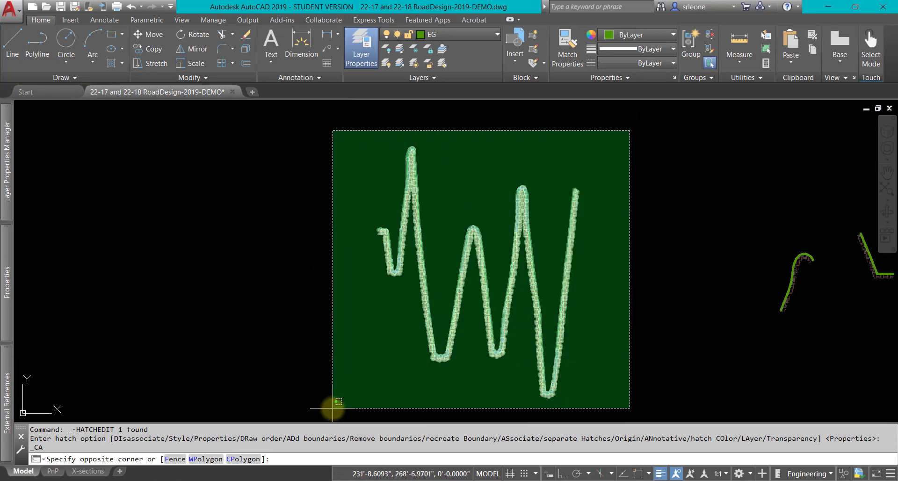
pyautogui.click(311, 410)
pyautogui.write('tr')
pyautogui.press('Return')
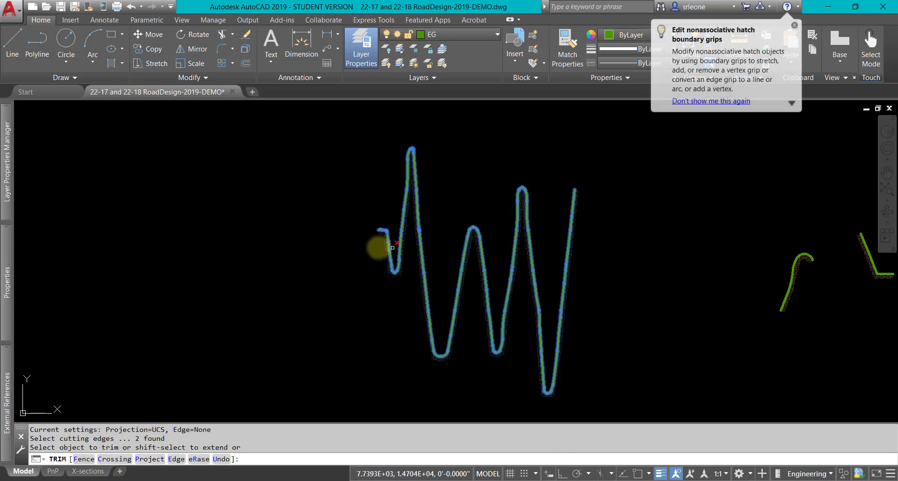
pyautogui.scroll(4, 377, 244)
pyautogui.click(385, 240)
pyautogui.scroll(3, 384, 240)
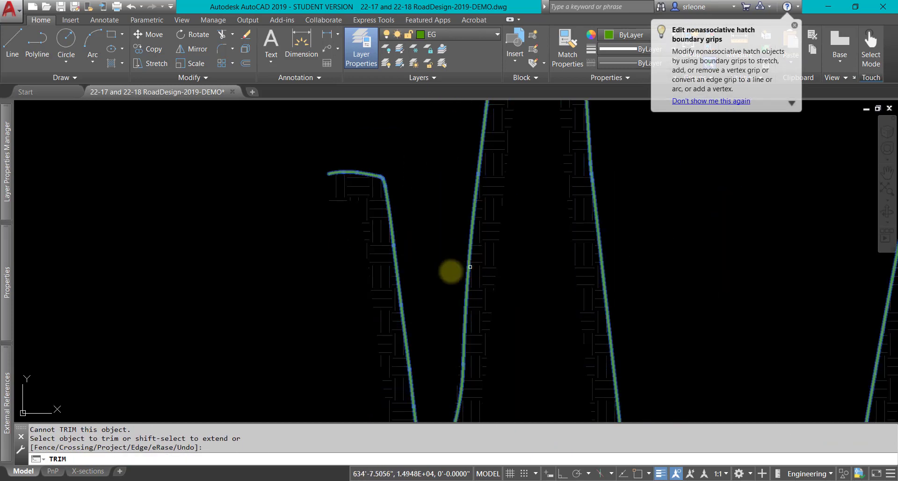
pyautogui.scroll(6, 401, 174)
pyautogui.click(359, 374)
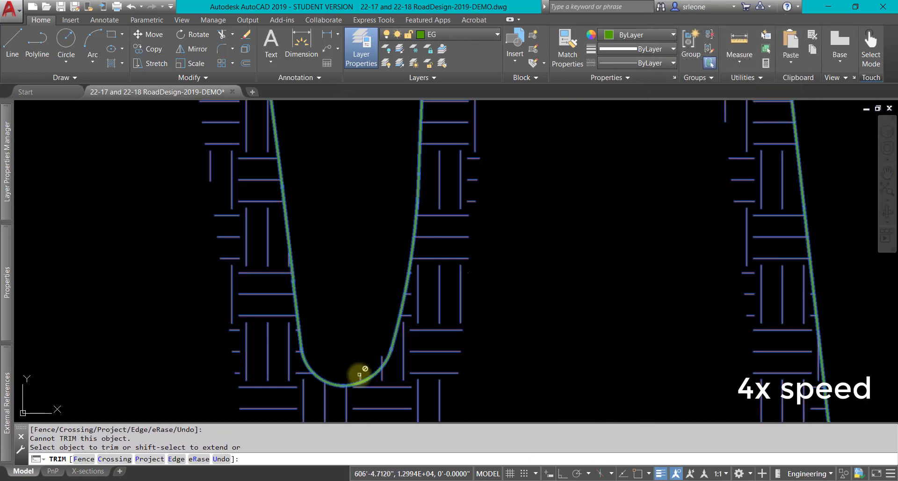
# Examine the hatch along the remaining peaks and valleys for parts that can be trimmed, and leave the Trim command
pyautogui.scroll(-4, 609, 286)
pyautogui.moveTo(655, 117); pyautogui.dragTo(407, 449, button='middle')
pyautogui.moveTo(449, 138)
pyautogui.mouseDown(button='middle')
pyautogui.moveTo(489, 473)
pyautogui.moveTo(335, 150)
pyautogui.mouseUp(button='middle')
pyautogui.moveTo(415, 270); pyautogui.dragTo(195, 56, button='middle')
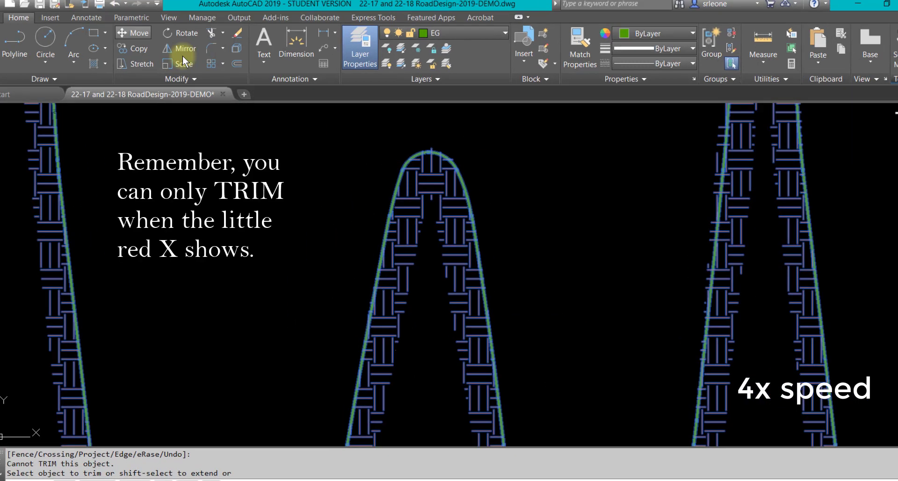
pyautogui.scroll(6, 428, 140)
pyautogui.scroll(-6, 430, 266)
pyautogui.moveTo(430, 266); pyautogui.dragTo(297, 300, button='middle')
pyautogui.moveTo(419, 374); pyautogui.dragTo(402, 178, button='middle')
pyautogui.moveTo(405, 374)
pyautogui.mouseDown(button='middle')
pyautogui.moveTo(448, 205)
pyautogui.moveTo(409, 153)
pyautogui.mouseUp(button='middle')
pyautogui.moveTo(389, 405); pyautogui.dragTo(320, 271, button='middle')
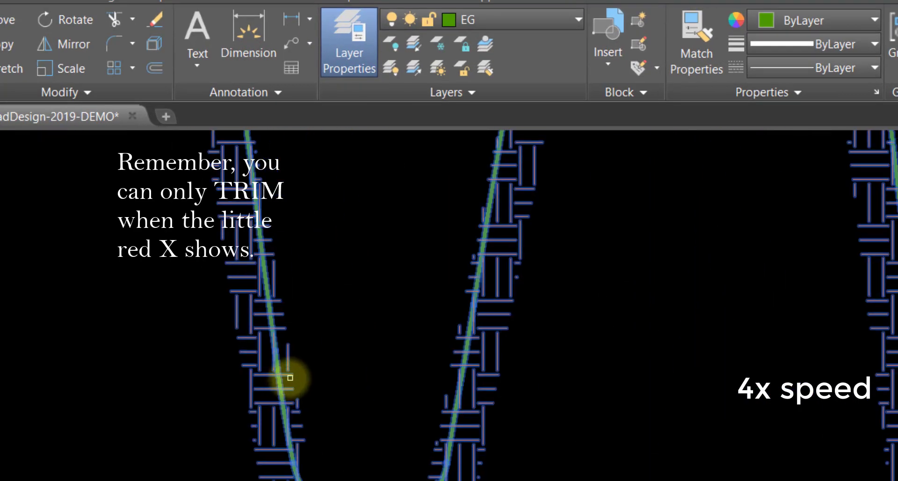
pyautogui.moveTo(715, 475); pyautogui.dragTo(185, 480, button='middle')
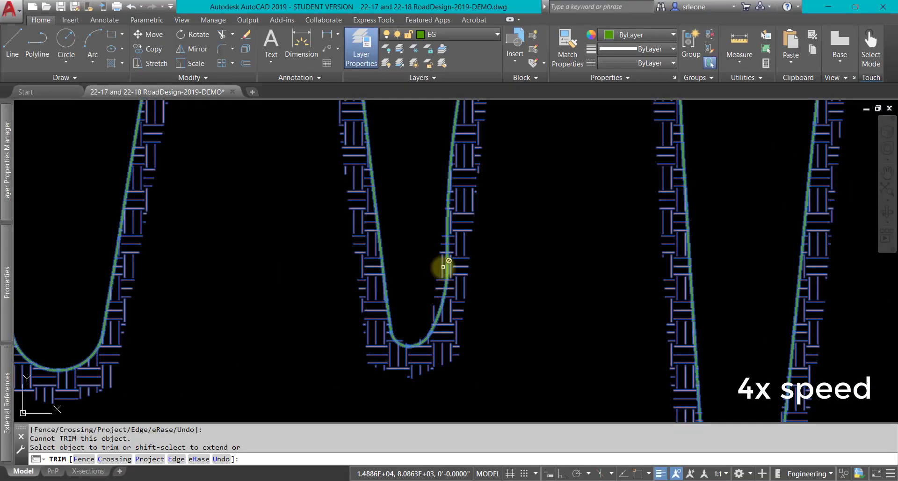
pyautogui.scroll(3, 439, 309)
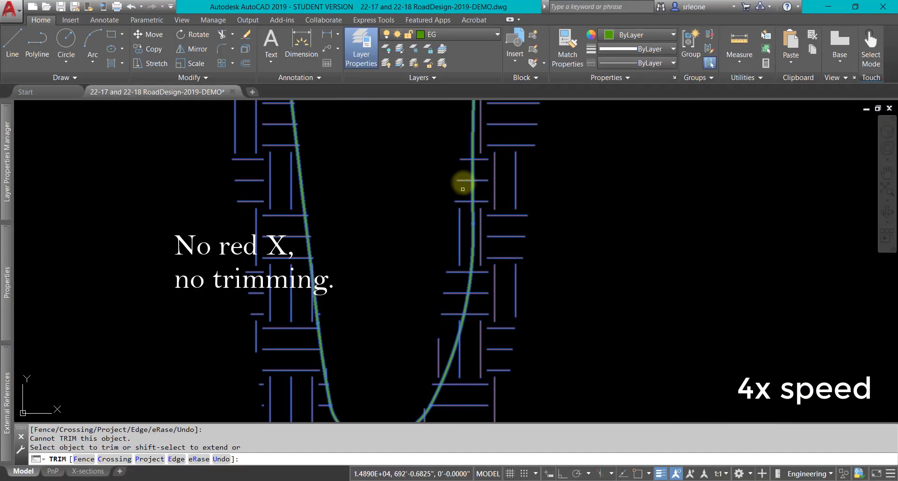
pyautogui.scroll(-5, 563, 348)
pyautogui.moveTo(564, 346); pyautogui.dragTo(210, 112, button='middle')
pyautogui.scroll(5, 323, 220)
pyautogui.press('Escape')
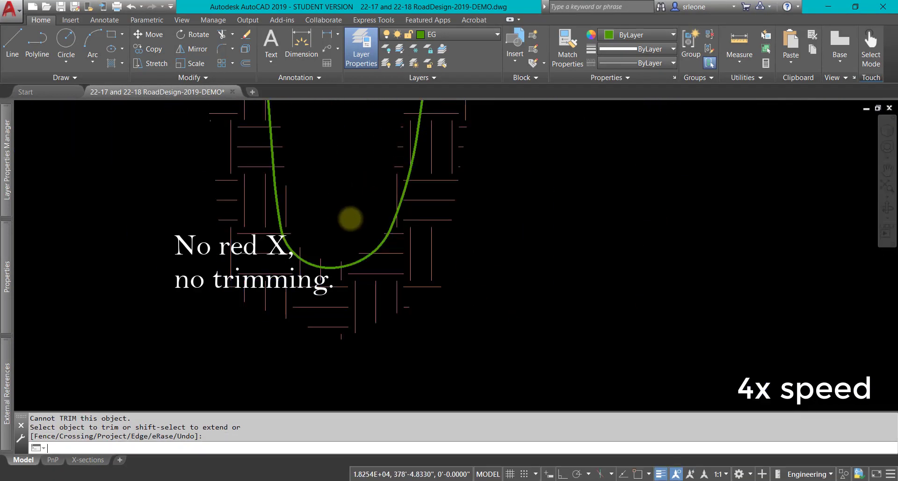
pyautogui.scroll(-6, 363, 313)
pyautogui.moveTo(416, 244); pyautogui.dragTo(525, 326, button='middle')
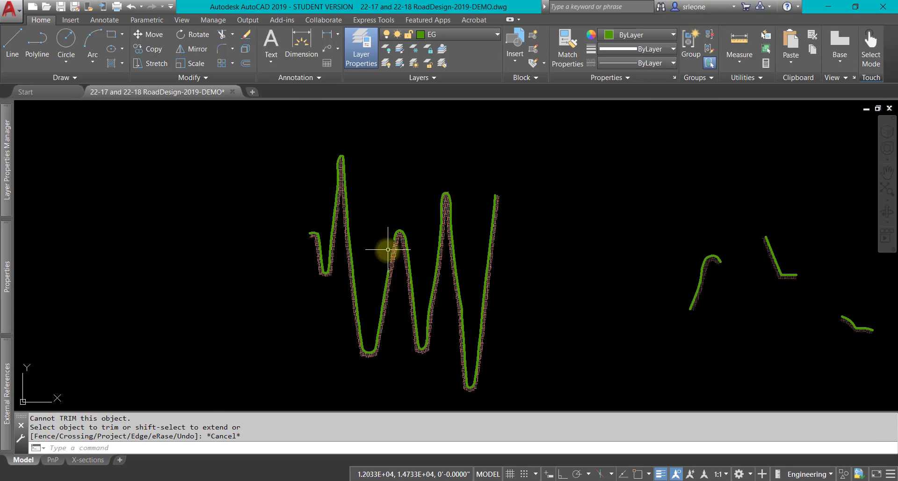
pyautogui.scroll(3, 388, 249)
pyautogui.scroll(-3, 384, 255)
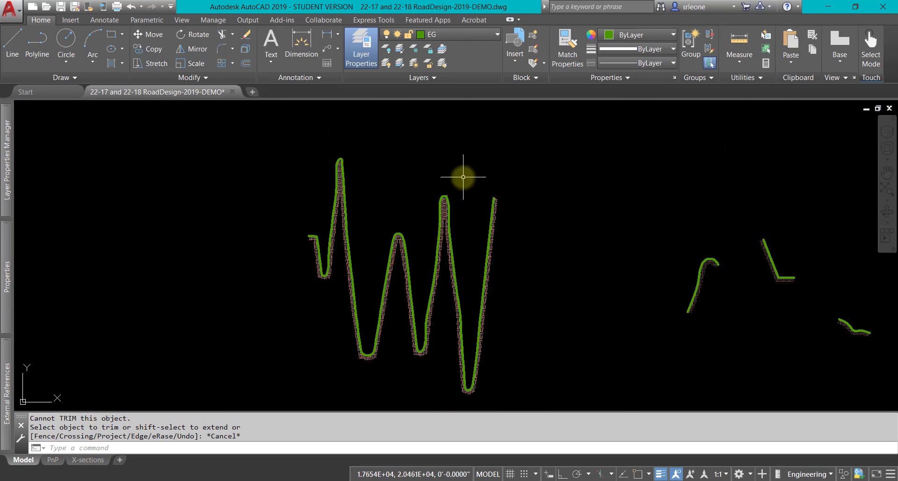